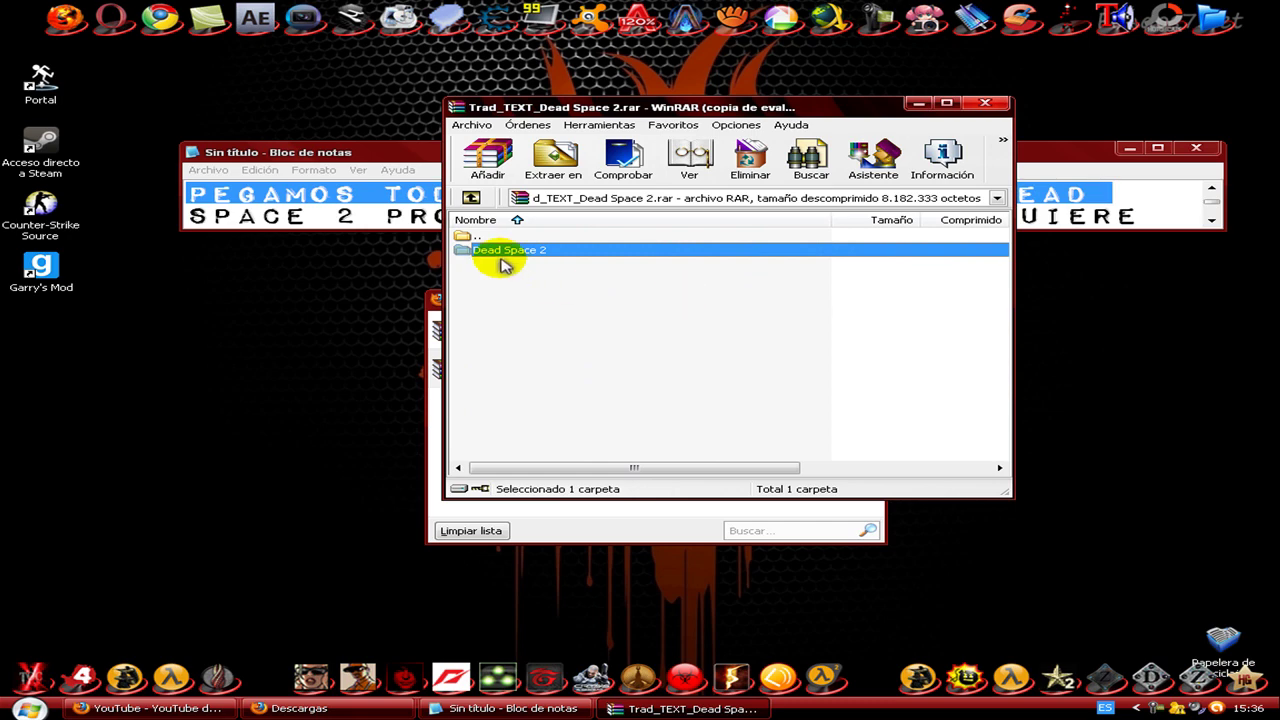
Open the Dead Space 2 folder inside the translation archive and the game's installation folder, E:\Program Files\EA Games\Dead Space 2
double_click(500, 251)
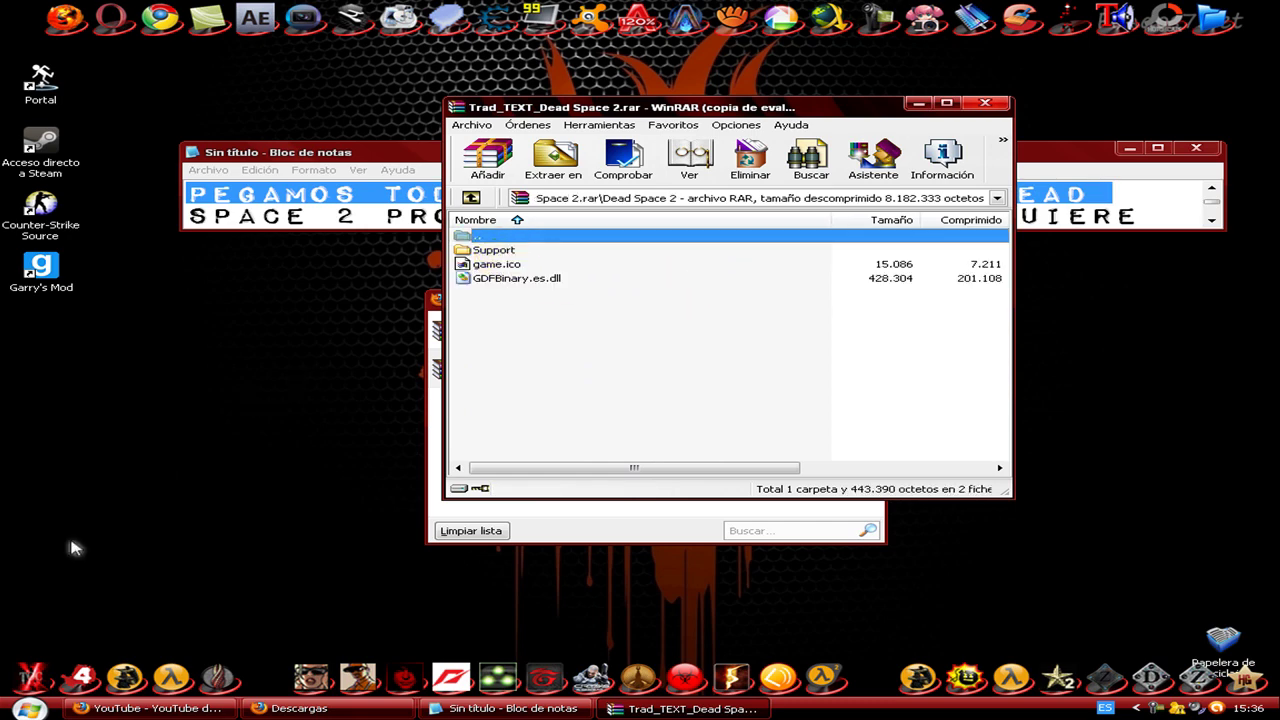
click(28, 708)
click(345, 466)
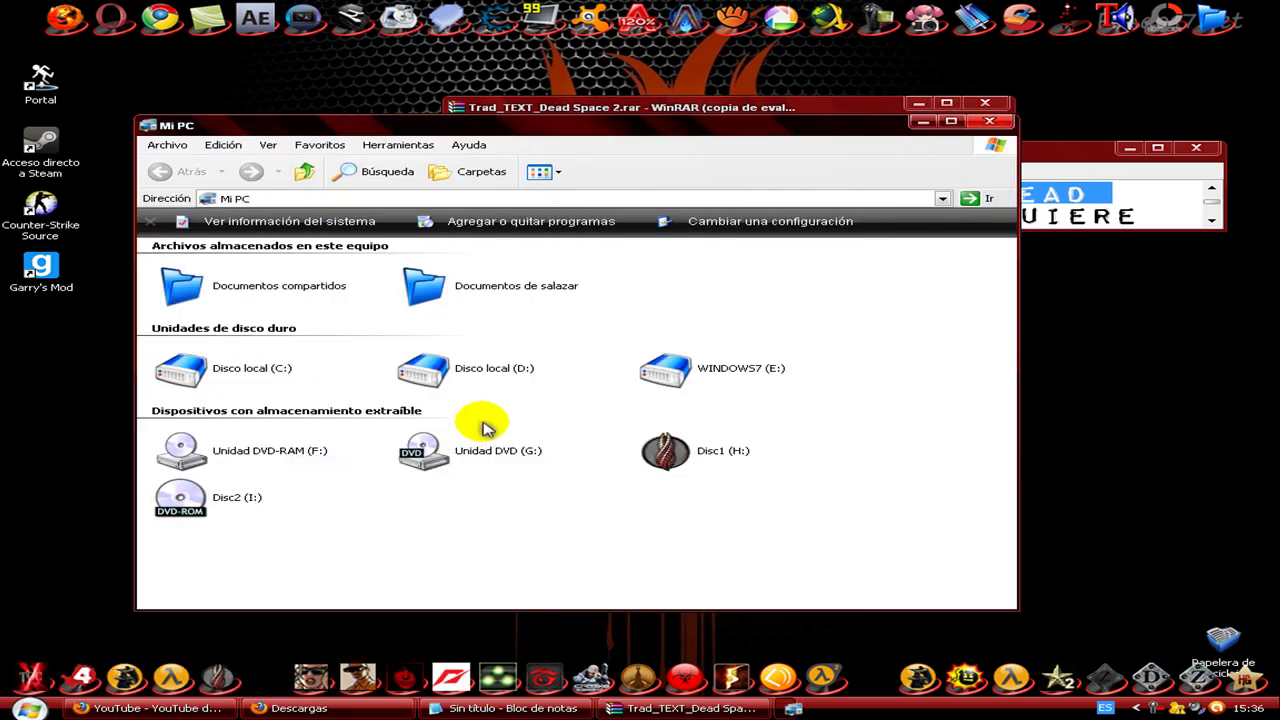
double_click(668, 368)
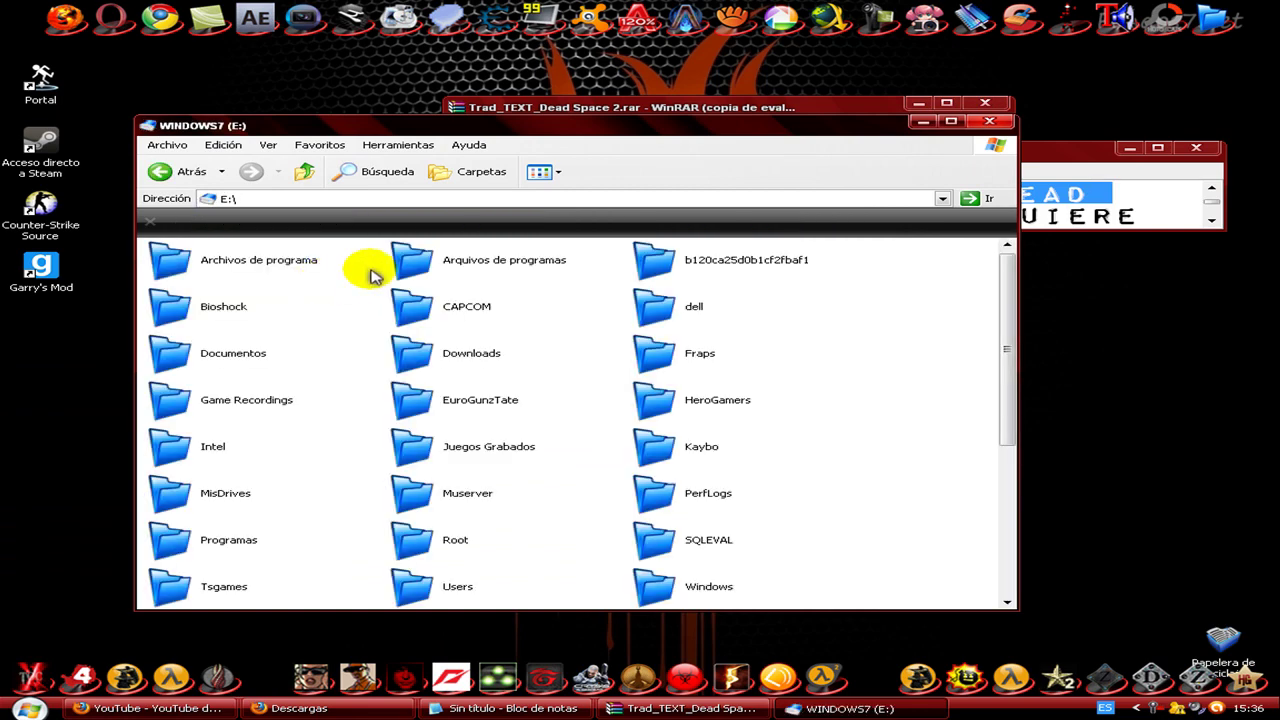
double_click(262, 259)
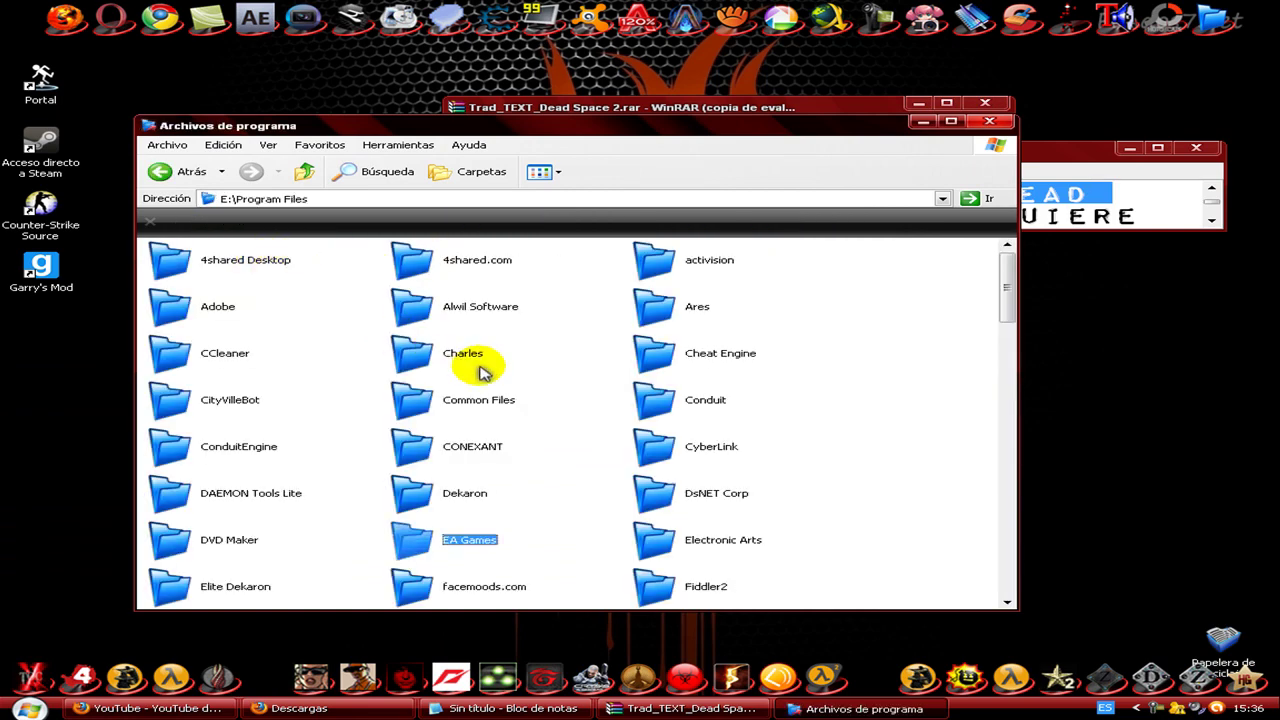
double_click(451, 534)
click(432, 278)
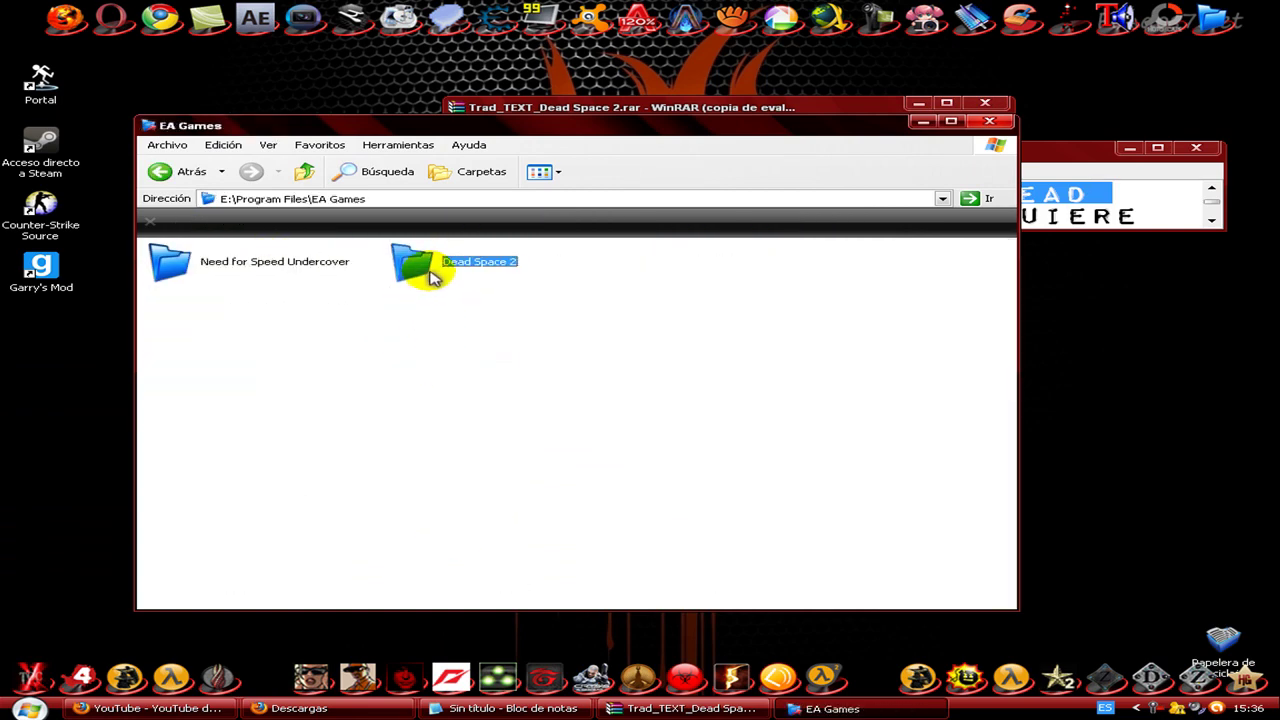
double_click(432, 278)
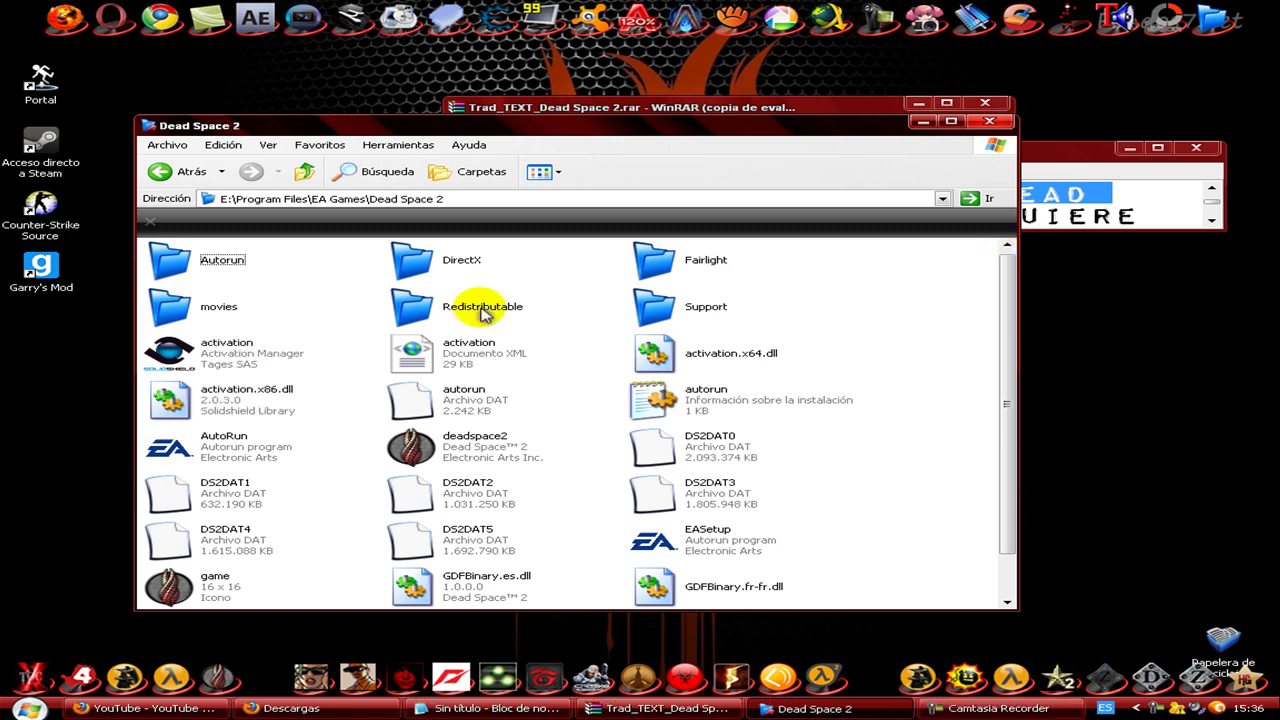
Extract Support, game.ico and GDFBinary.es.dll from the archive into the Dead Space 2 installation folder, replacing the existing files
click(789, 107)
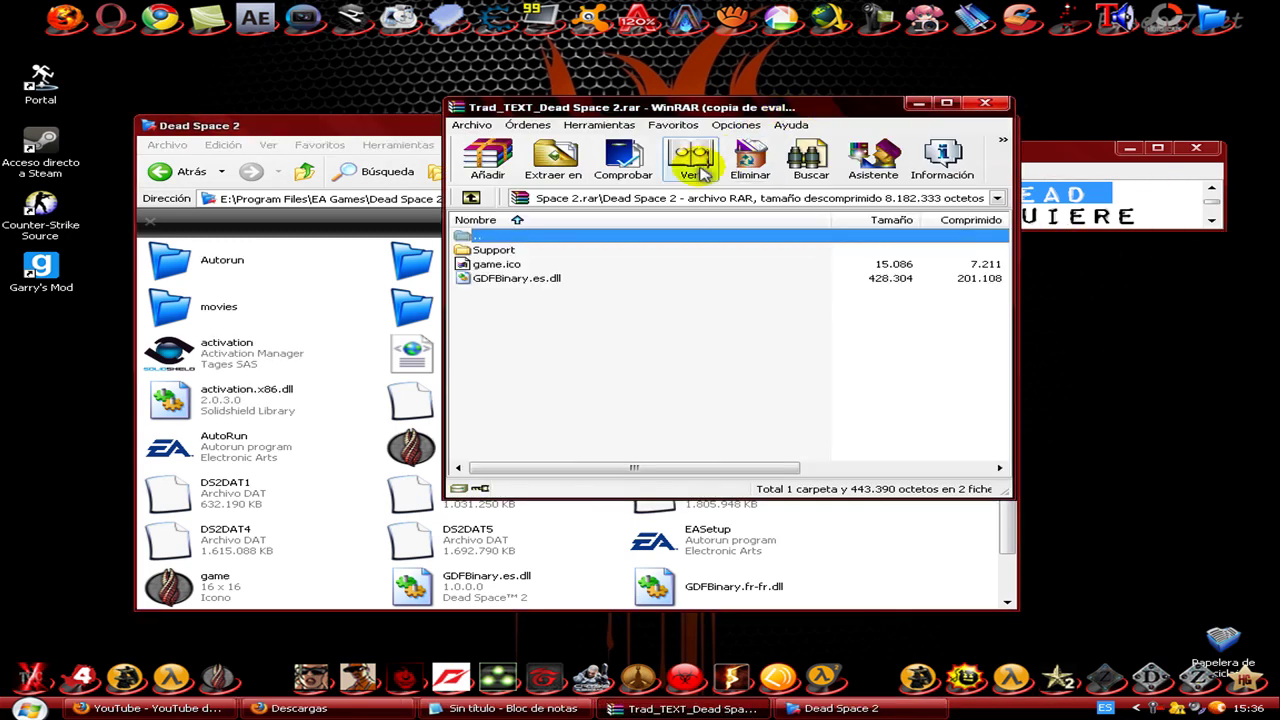
drag(620, 110, 906, 170)
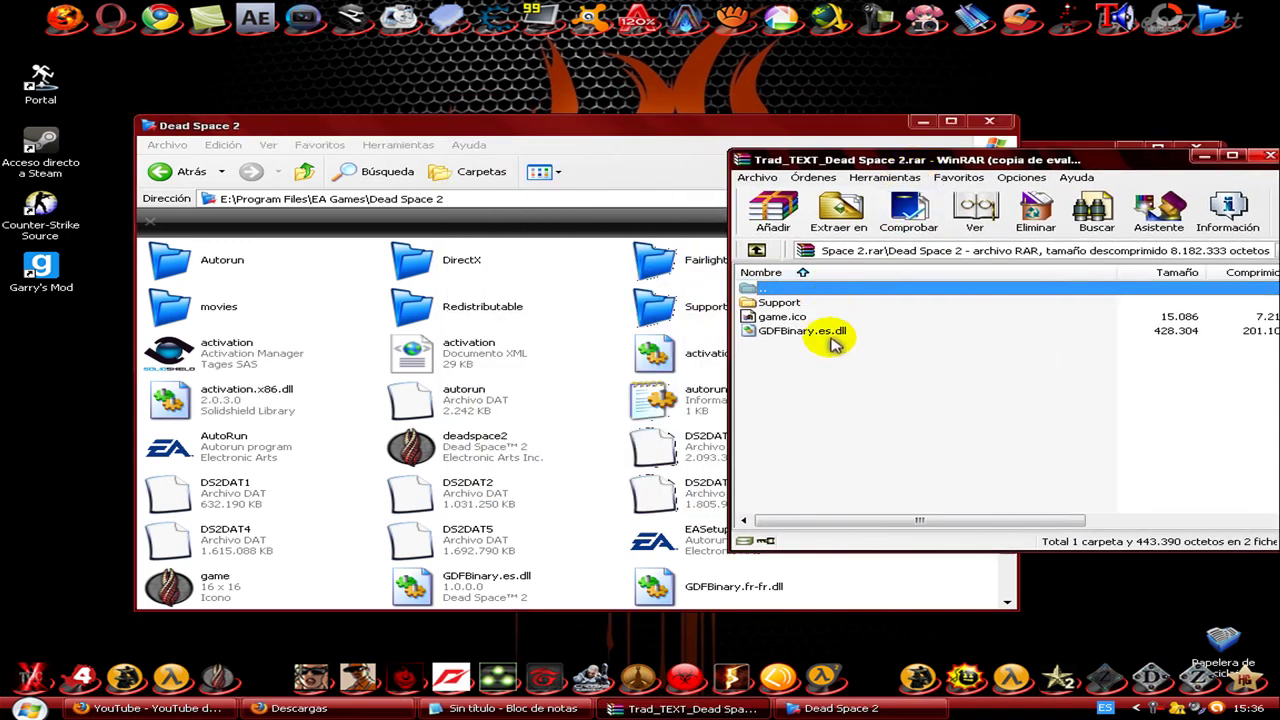
drag(829, 337, 580, 398)
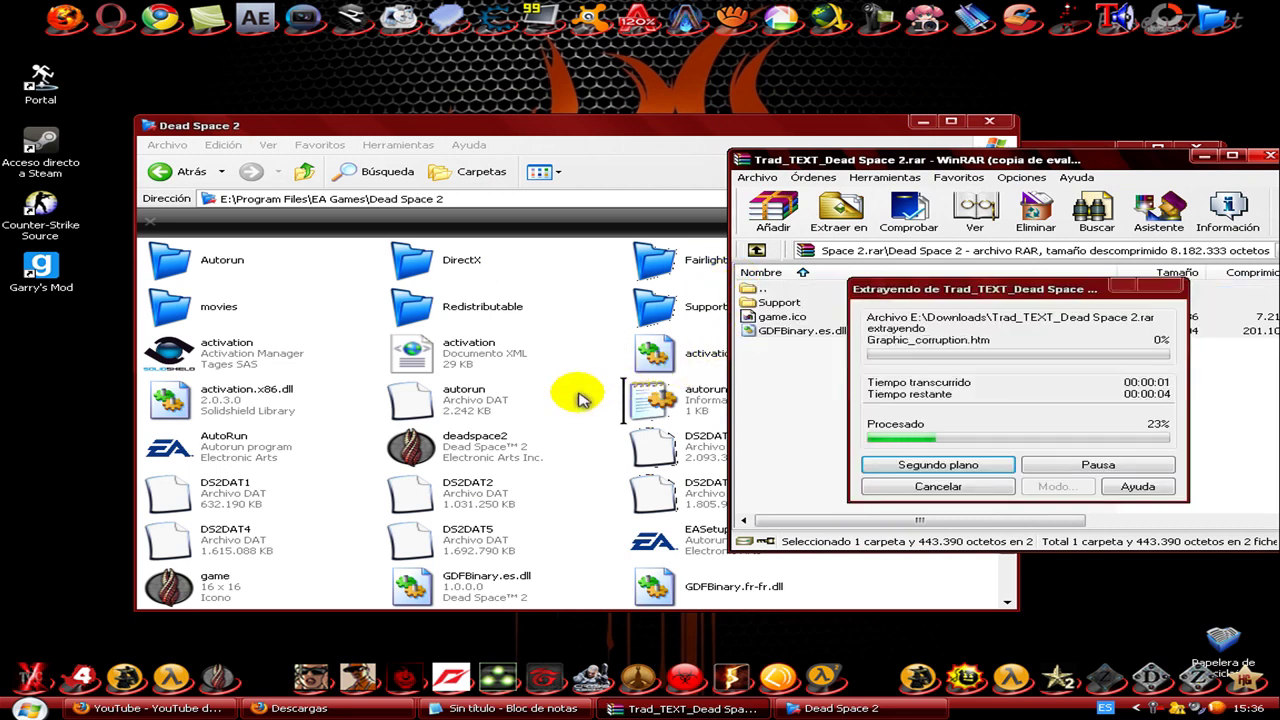
click(512, 708)
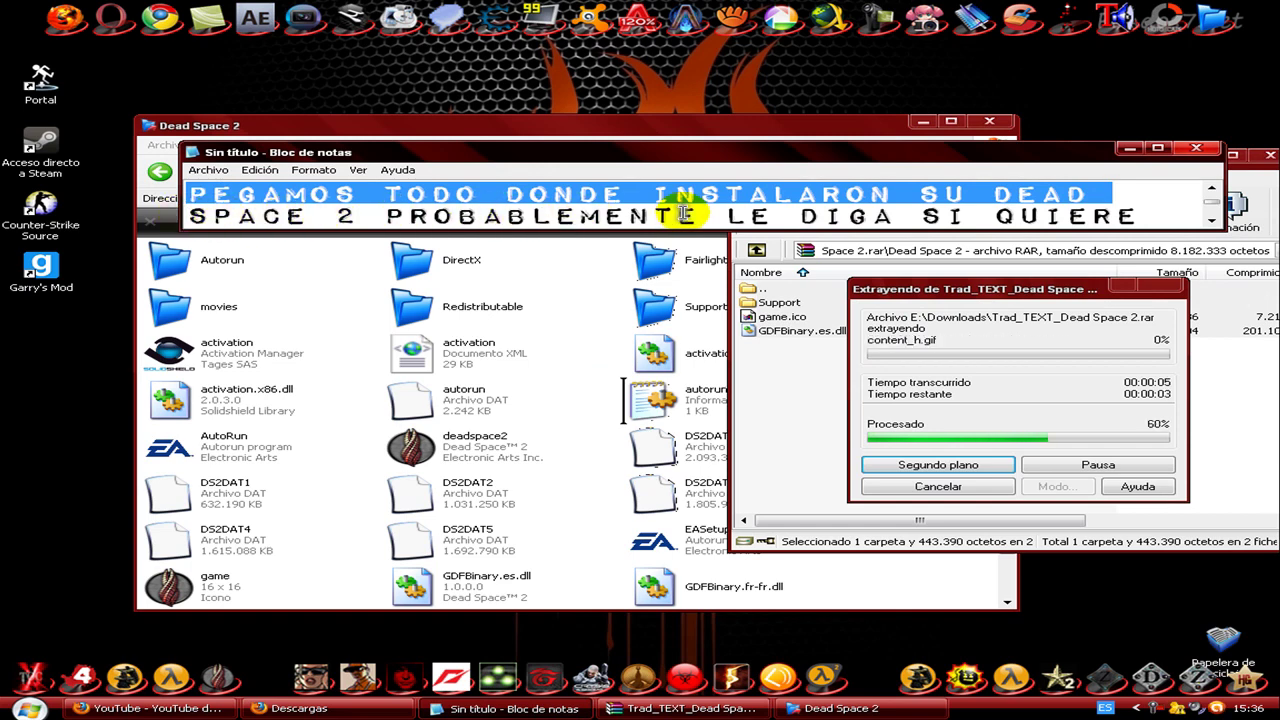
drag(357, 214, 746, 219)
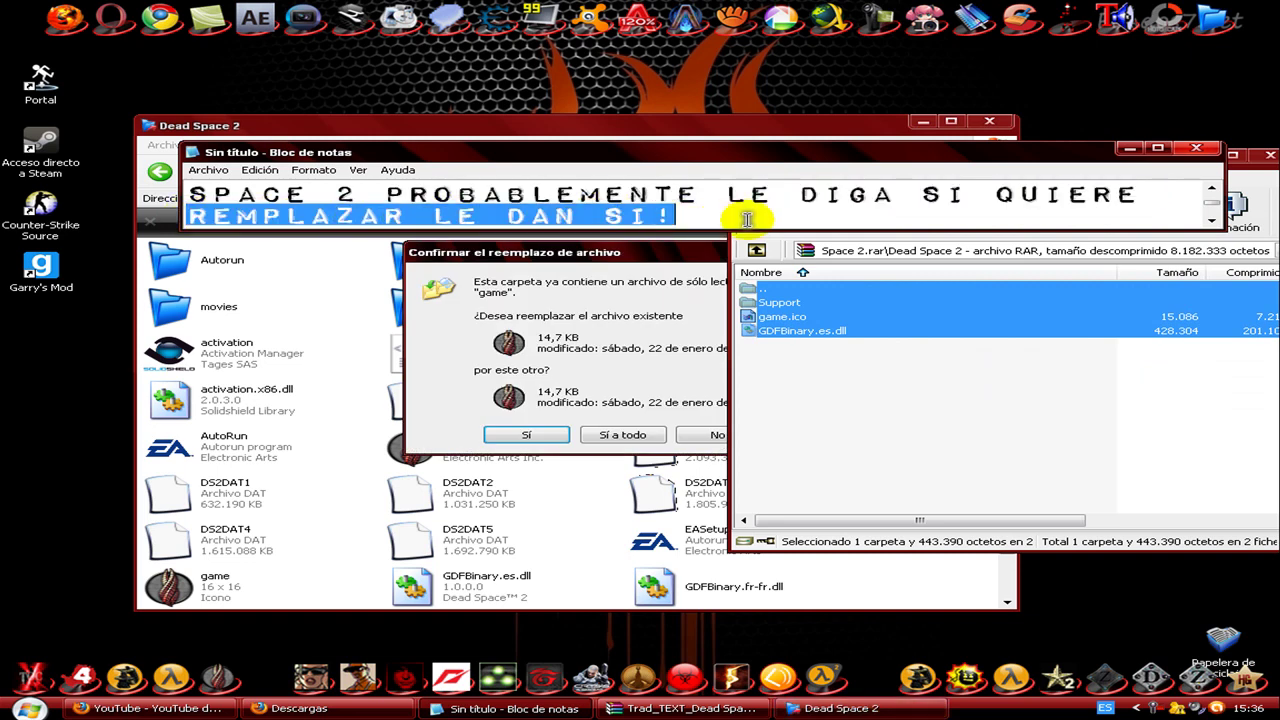
click(518, 437)
click(520, 436)
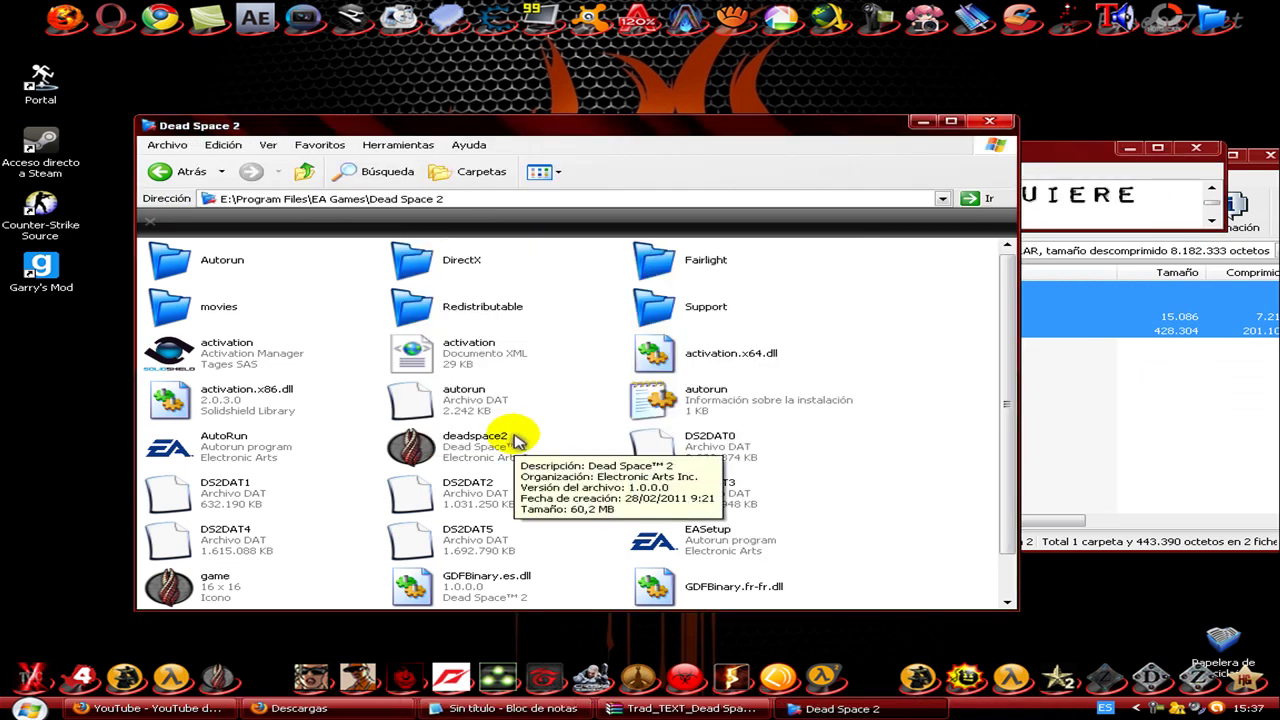
Refresh the Dead Space 2 installation folder and close its window
right_click(830, 316)
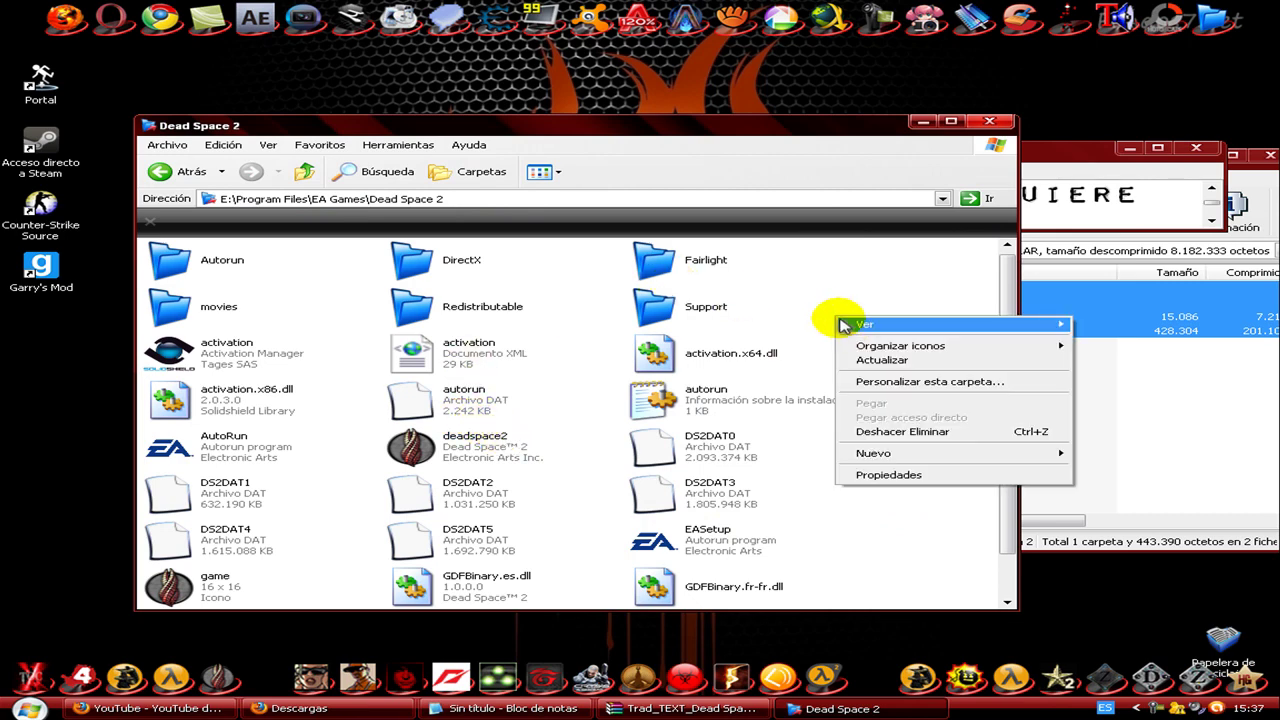
click(865, 360)
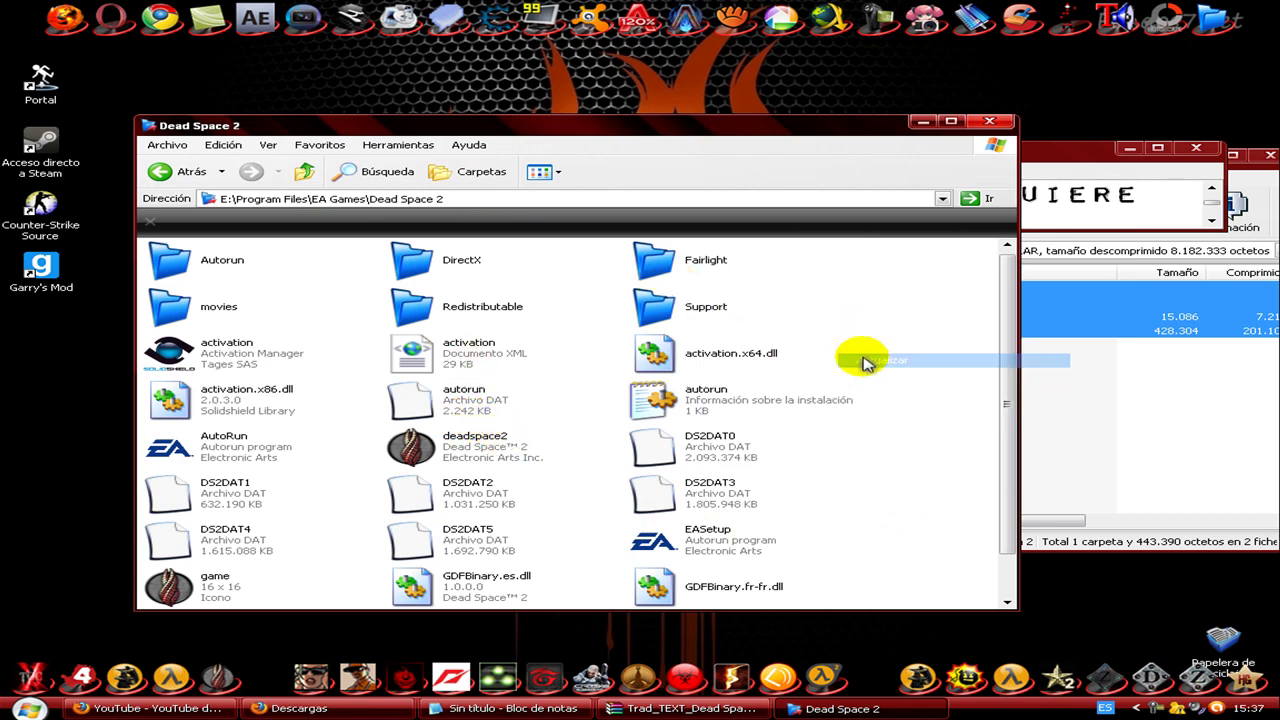
click(988, 123)
Bring up step 4 in the Notepad instructions and highlight the line about opening the EA Games archive
click(1106, 212)
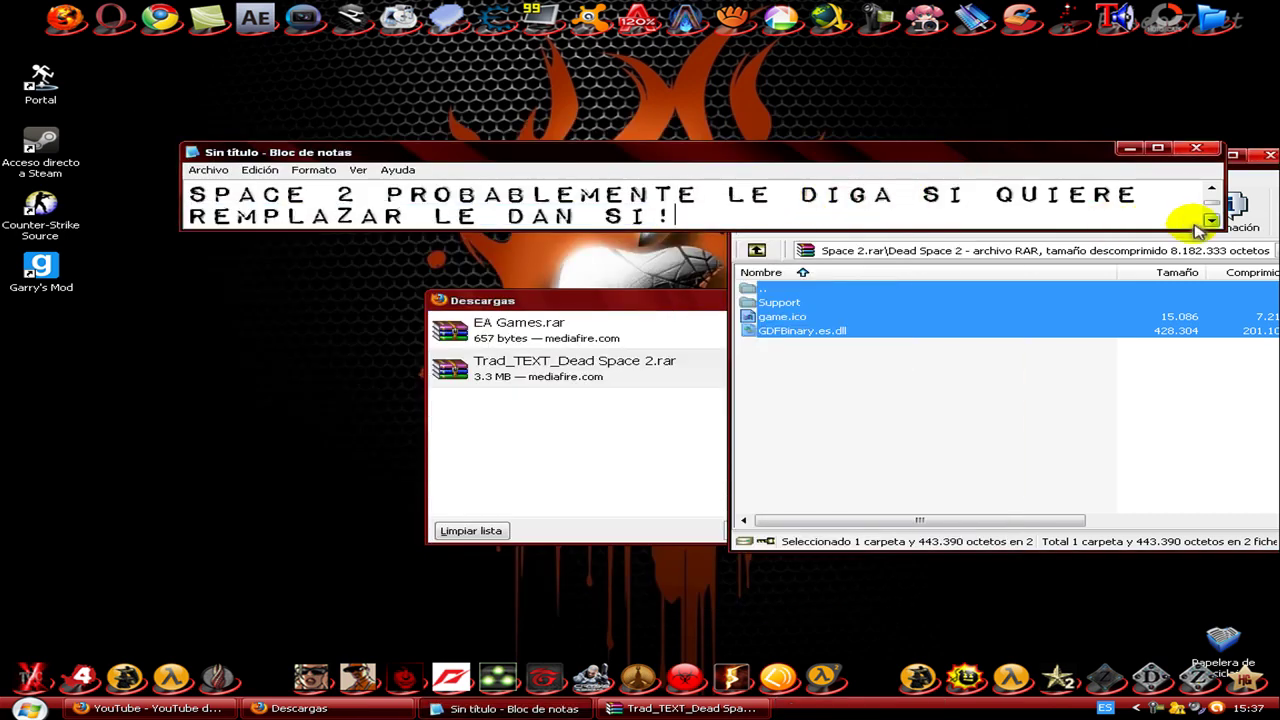
click(1210, 220)
click(1211, 220)
click(1211, 220)
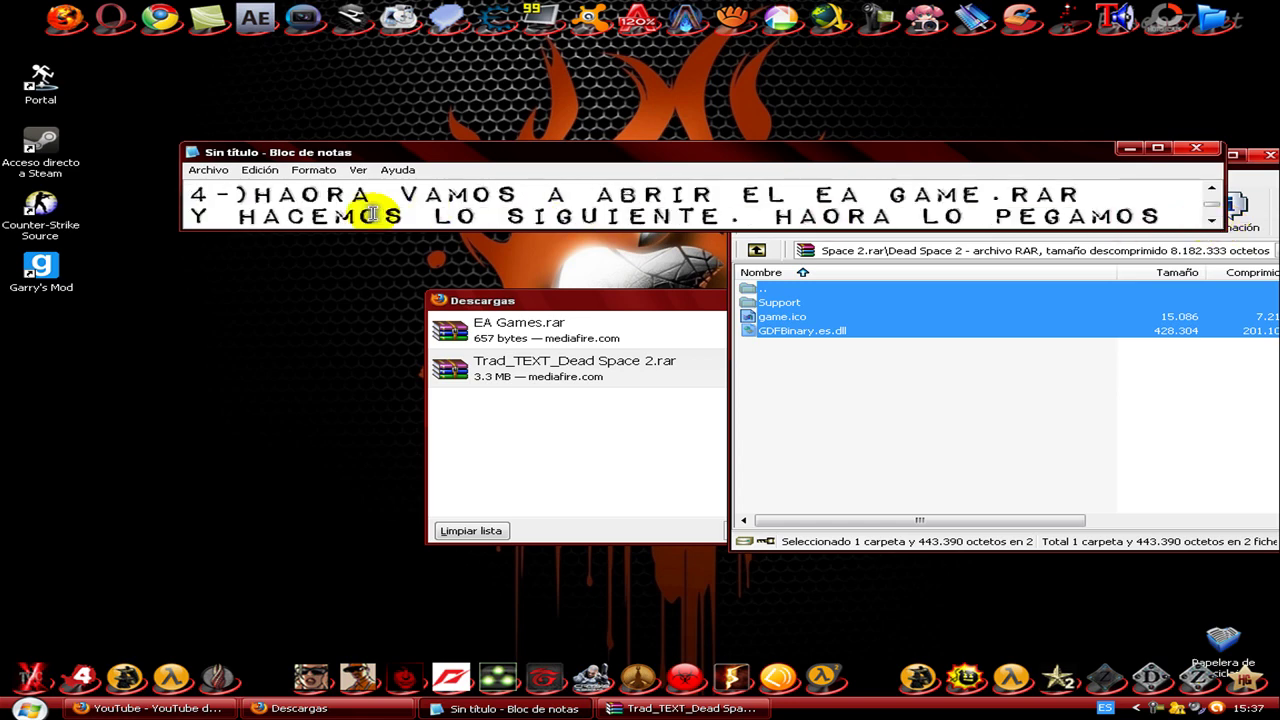
drag(262, 197, 1058, 194)
Close the translation archive and open EA Games.rar from the Firefox downloads list
click(543, 331)
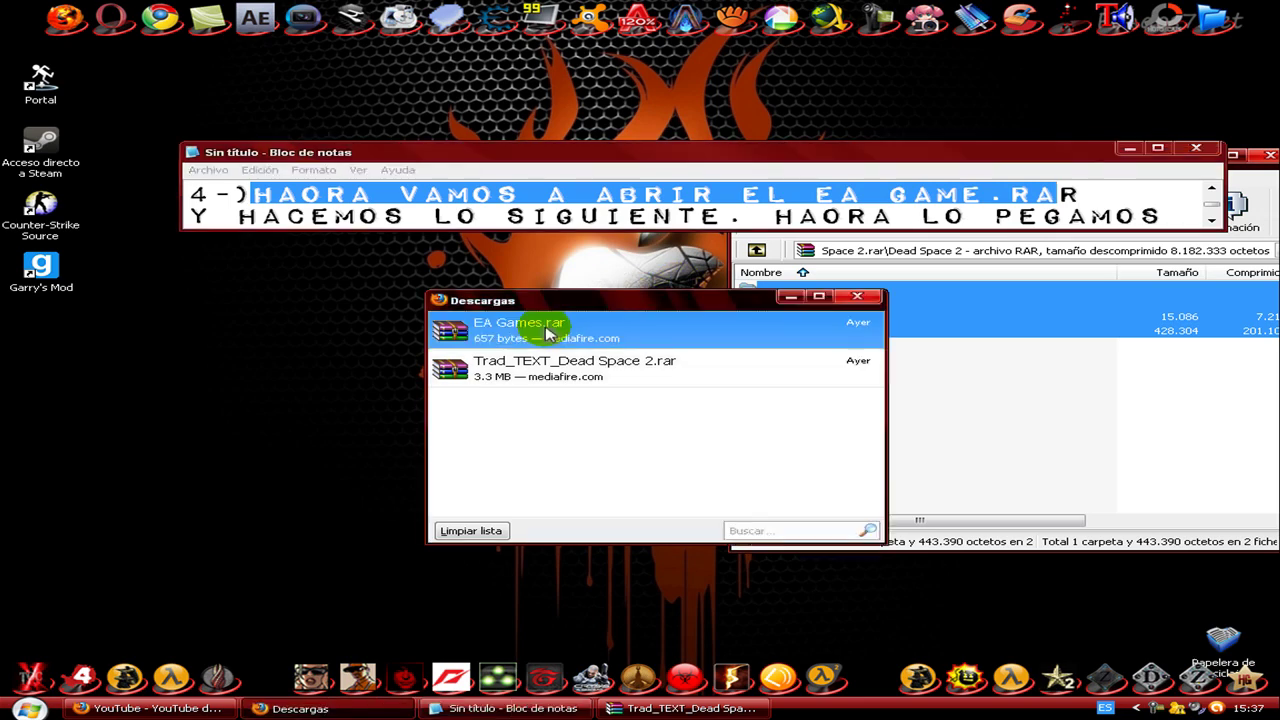
click(1270, 157)
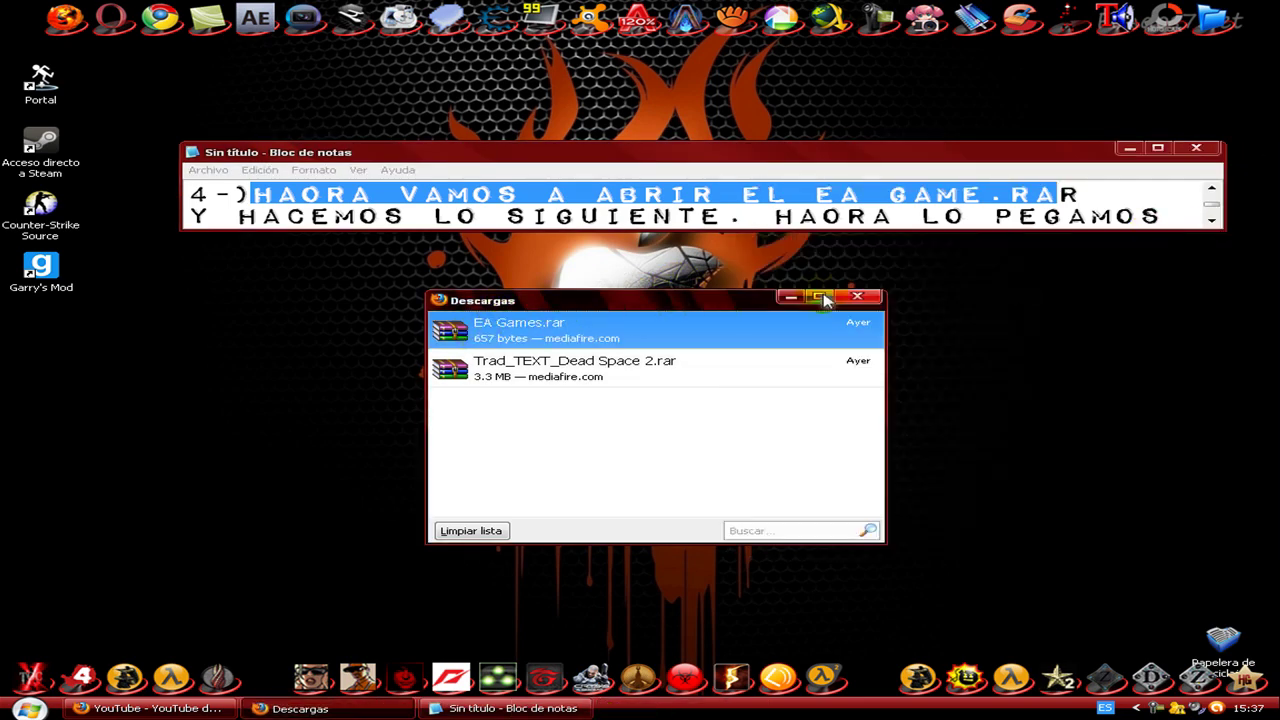
right_click(508, 340)
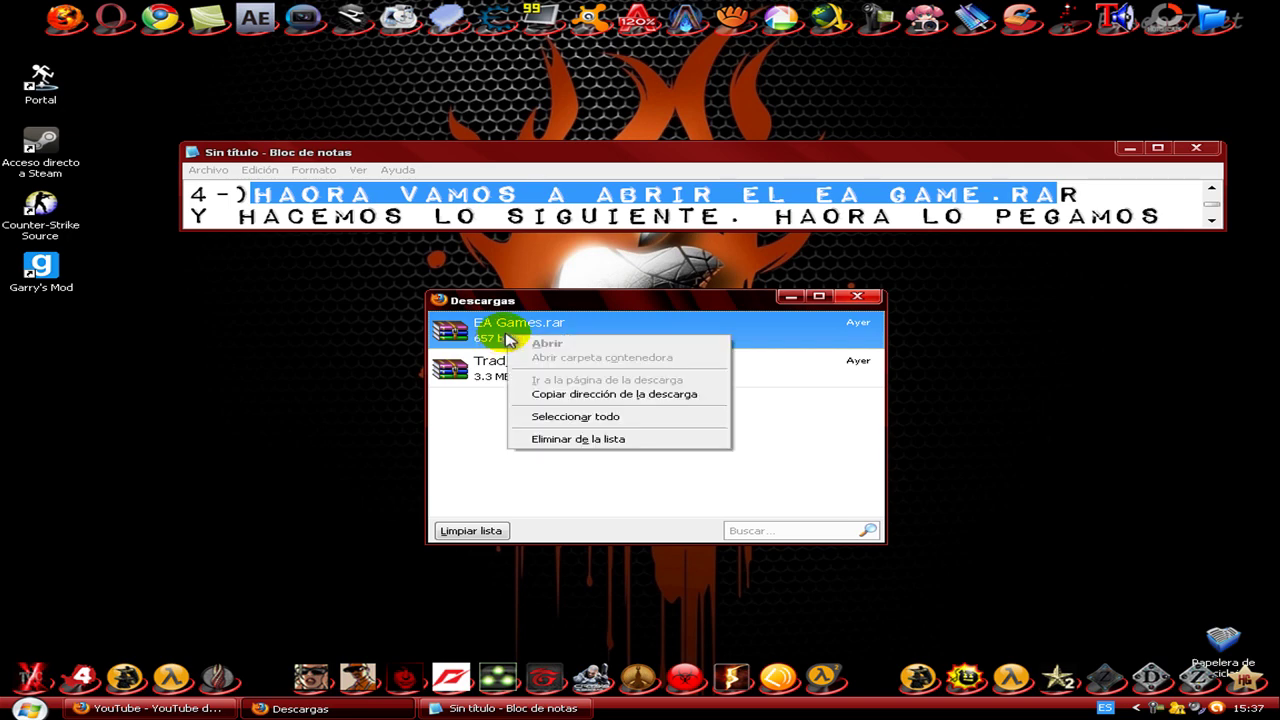
click(508, 340)
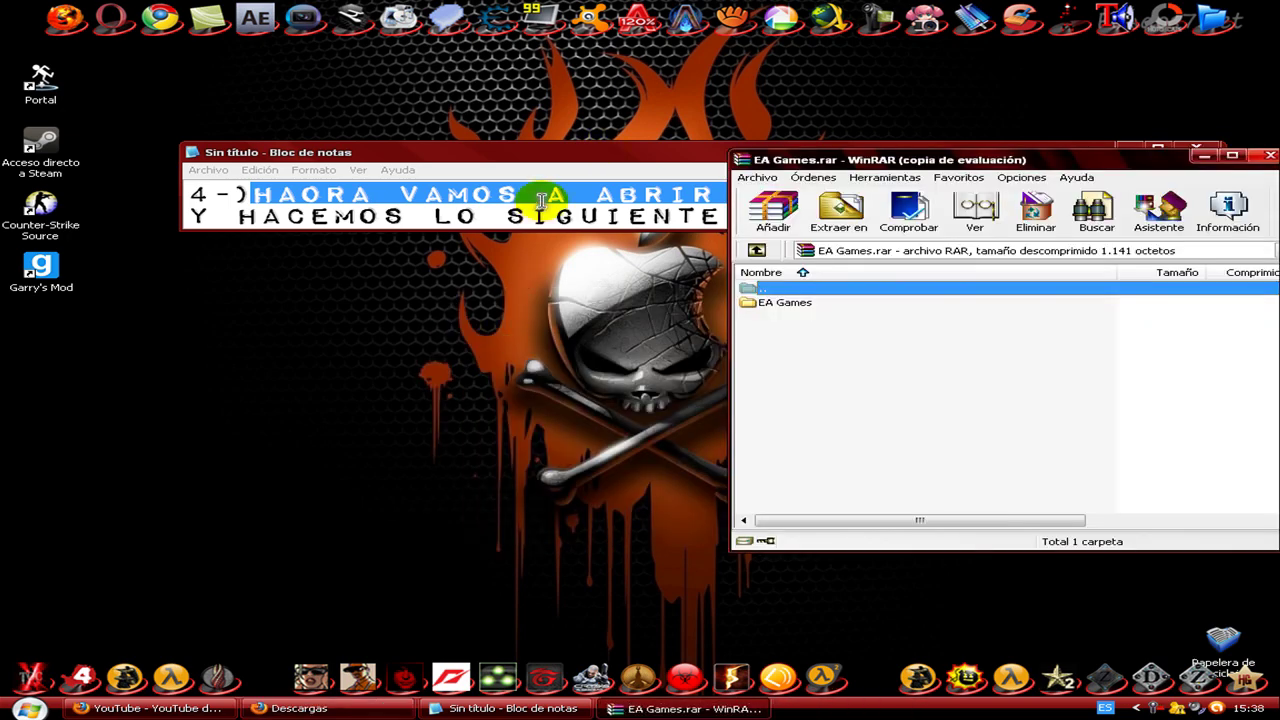
Highlight "Y HACEMOS LO SIGUIENTE." in the Notepad instructions and bring up the line below it
click(585, 153)
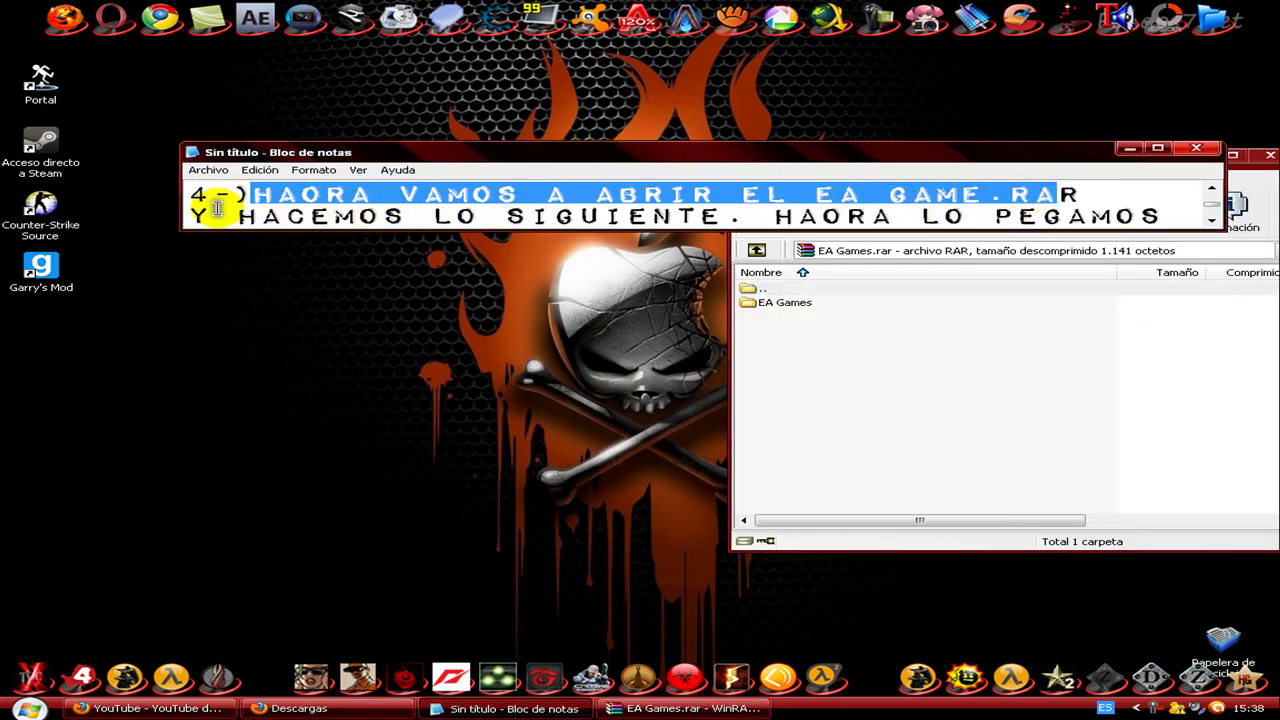
mouse_move(186, 216)
mouse_down()
mouse_move(749, 216)
mouse_move(712, 216)
mouse_move(857, 195)
mouse_move(1143, 205)
mouse_move(368, 212)
mouse_move(714, 195)
mouse_move(169, 200)
mouse_up()
click(1211, 219)
Open Mi PC and set its folder options to show all hidden files and folders
click(28, 708)
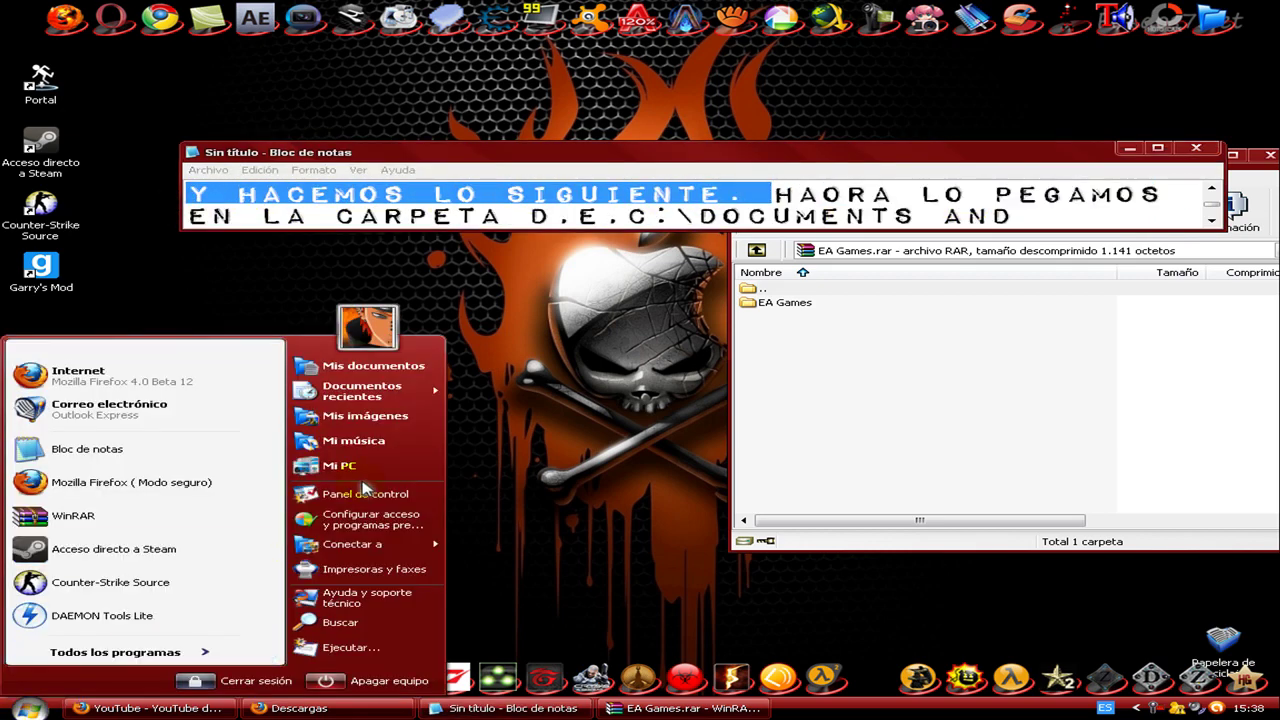
click(340, 466)
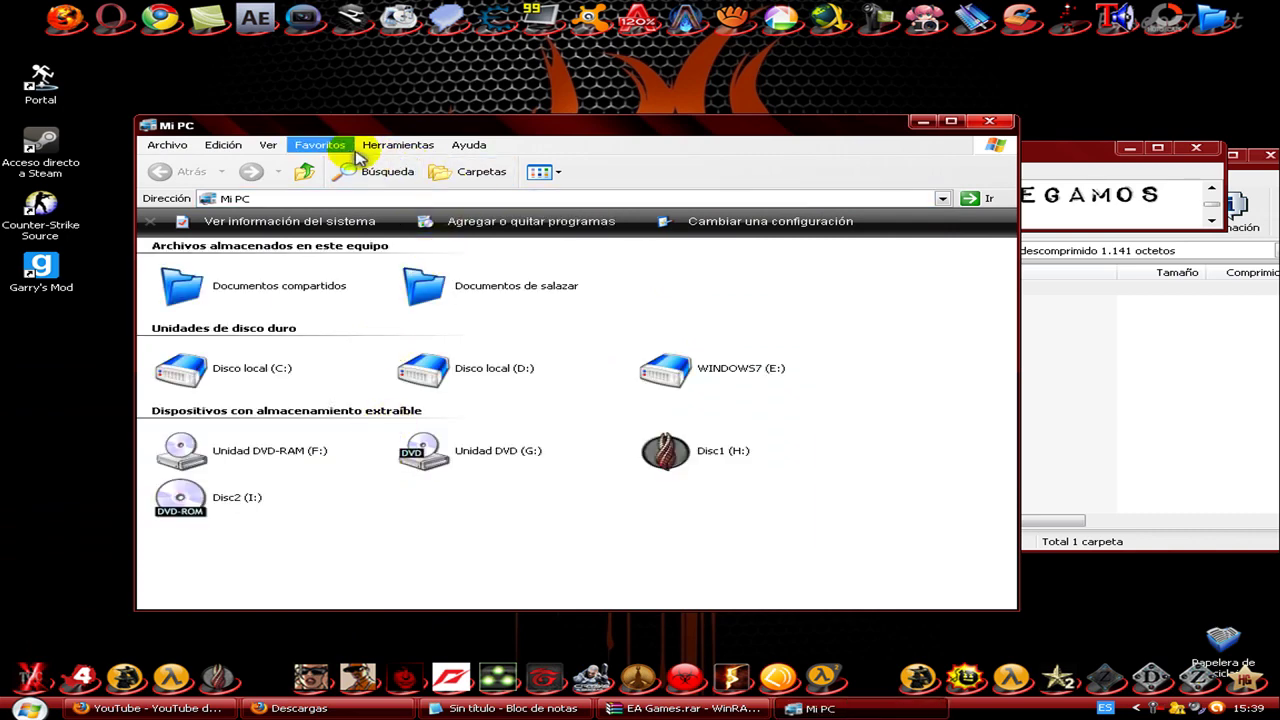
click(397, 146)
click(420, 211)
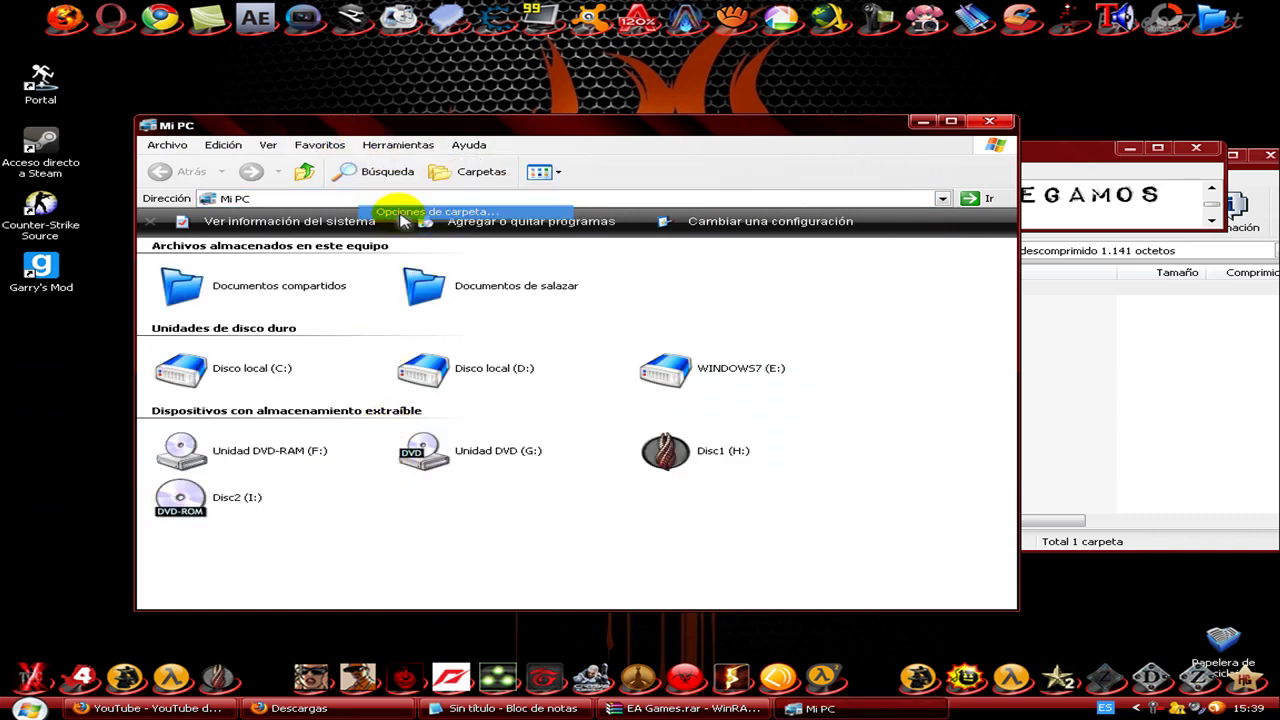
click(232, 164)
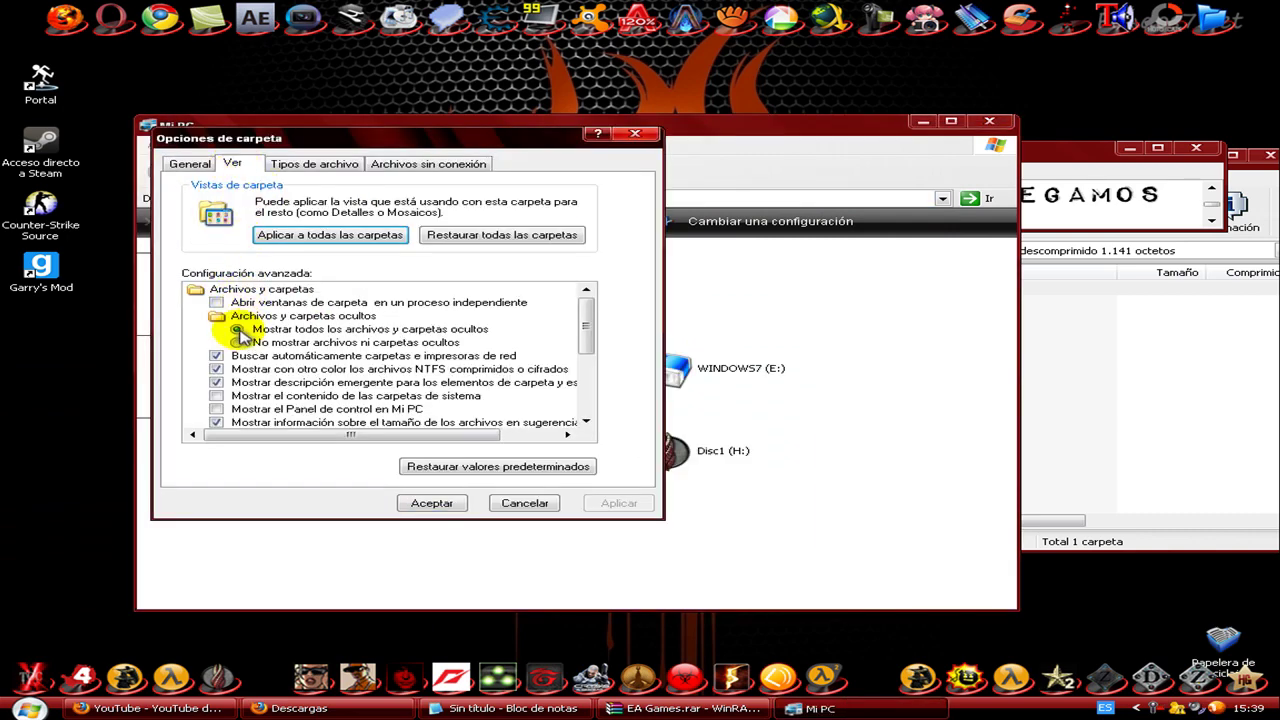
click(237, 330)
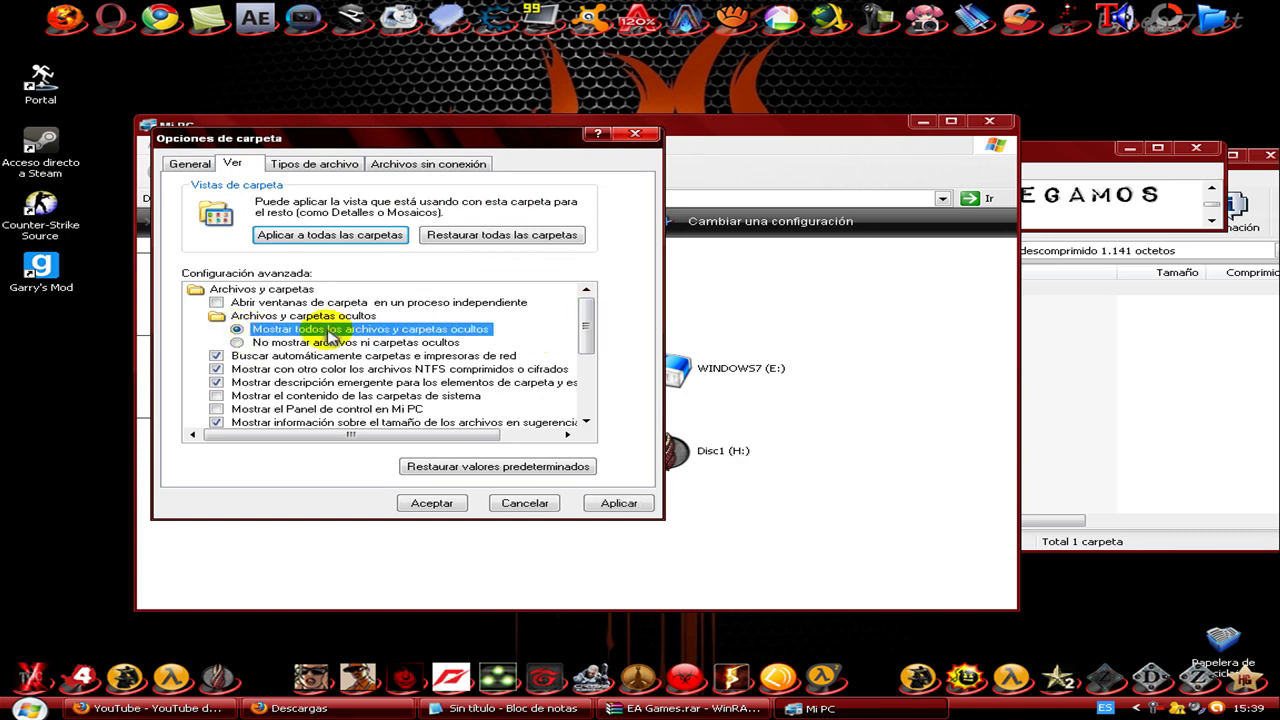
click(431, 503)
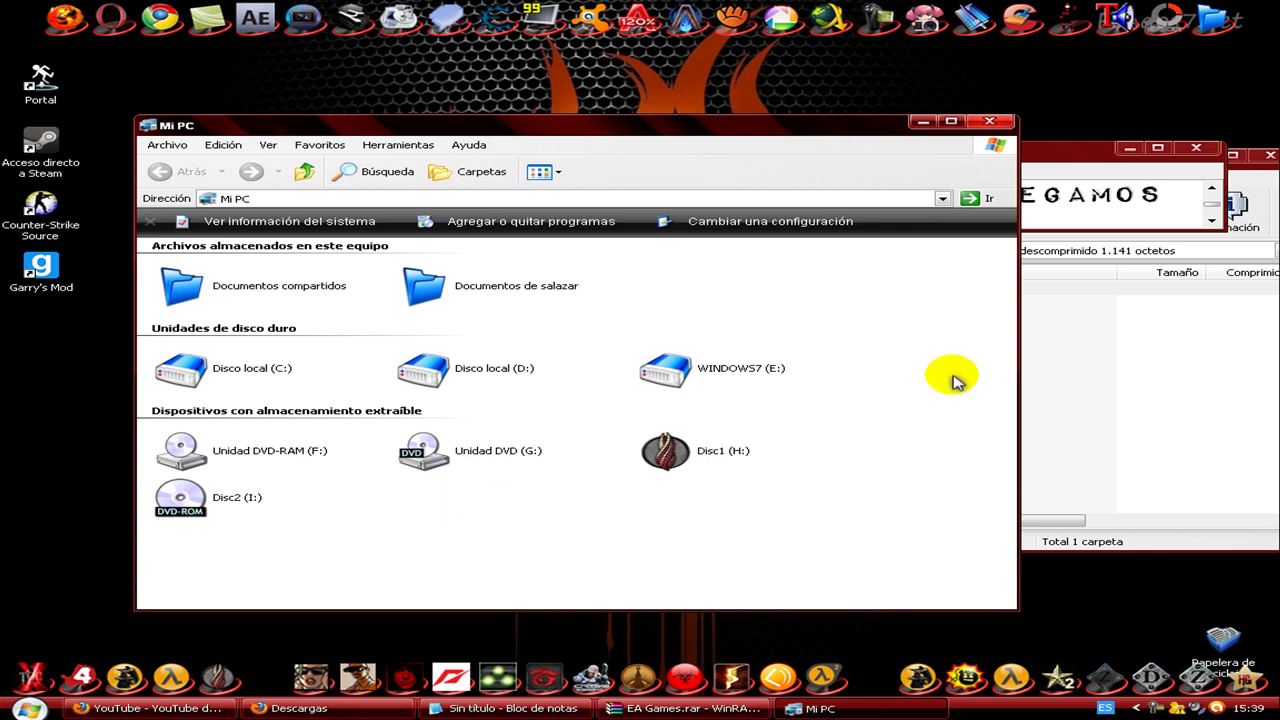
Highlight the destination path in the notes and open Configuración local\Datos de programa\EA Games\Dead Space 2 in the user's profile on drive D
click(1090, 186)
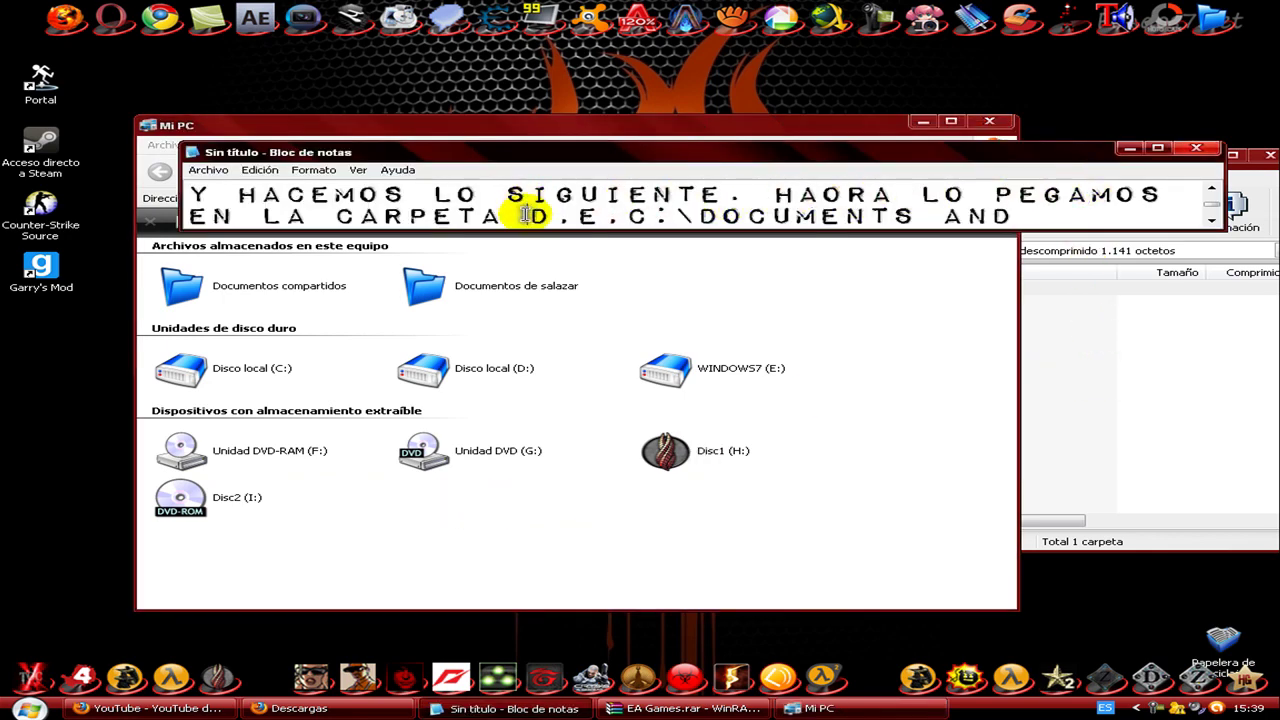
drag(577, 218, 768, 258)
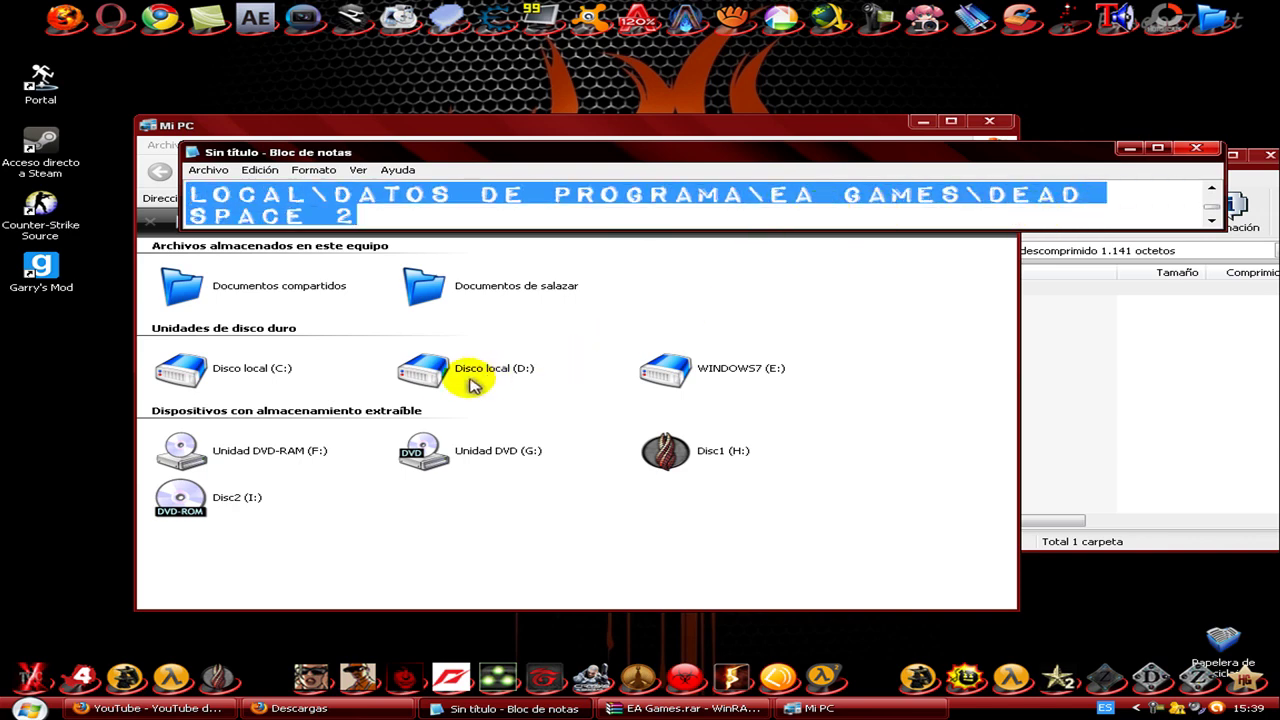
click(508, 370)
double_click(508, 370)
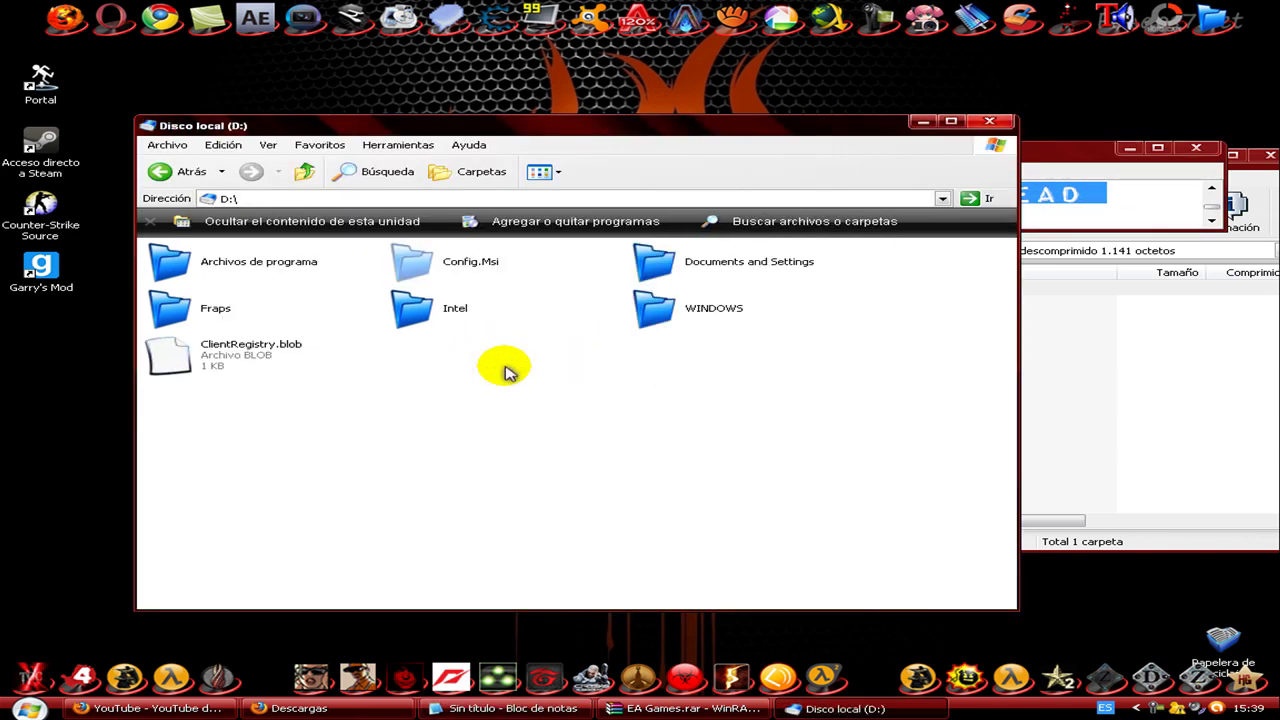
double_click(708, 266)
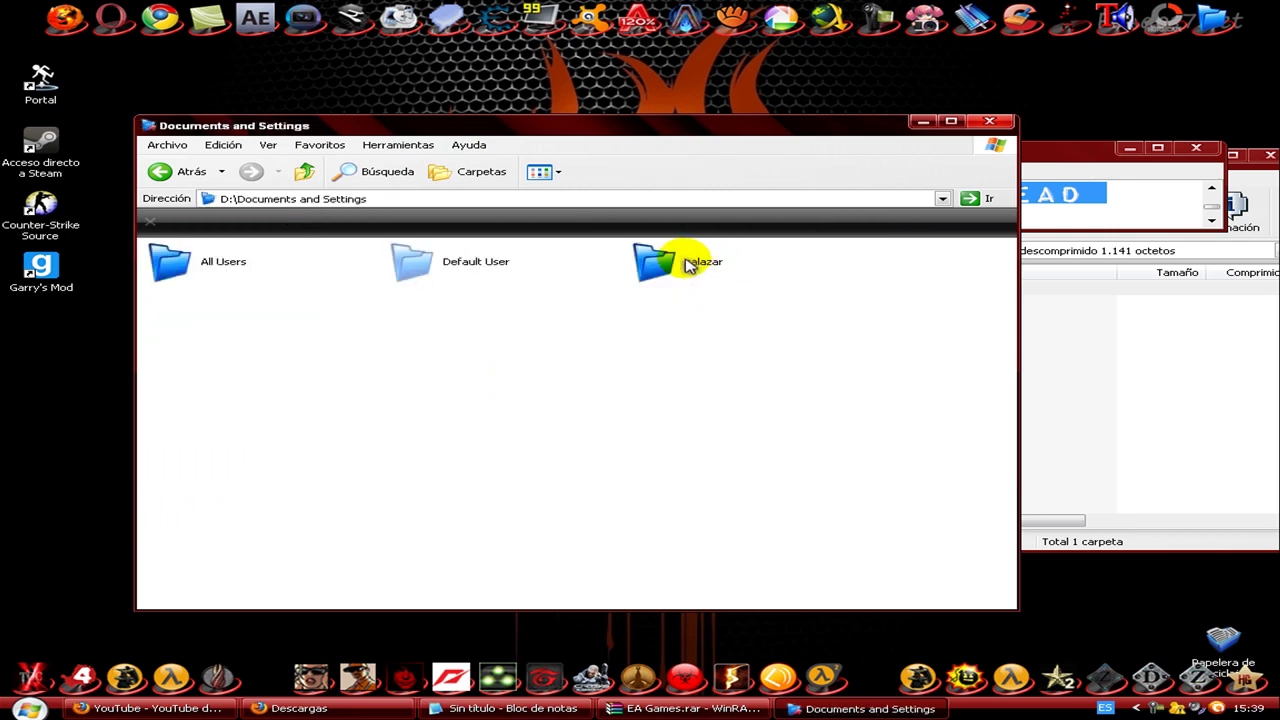
double_click(680, 262)
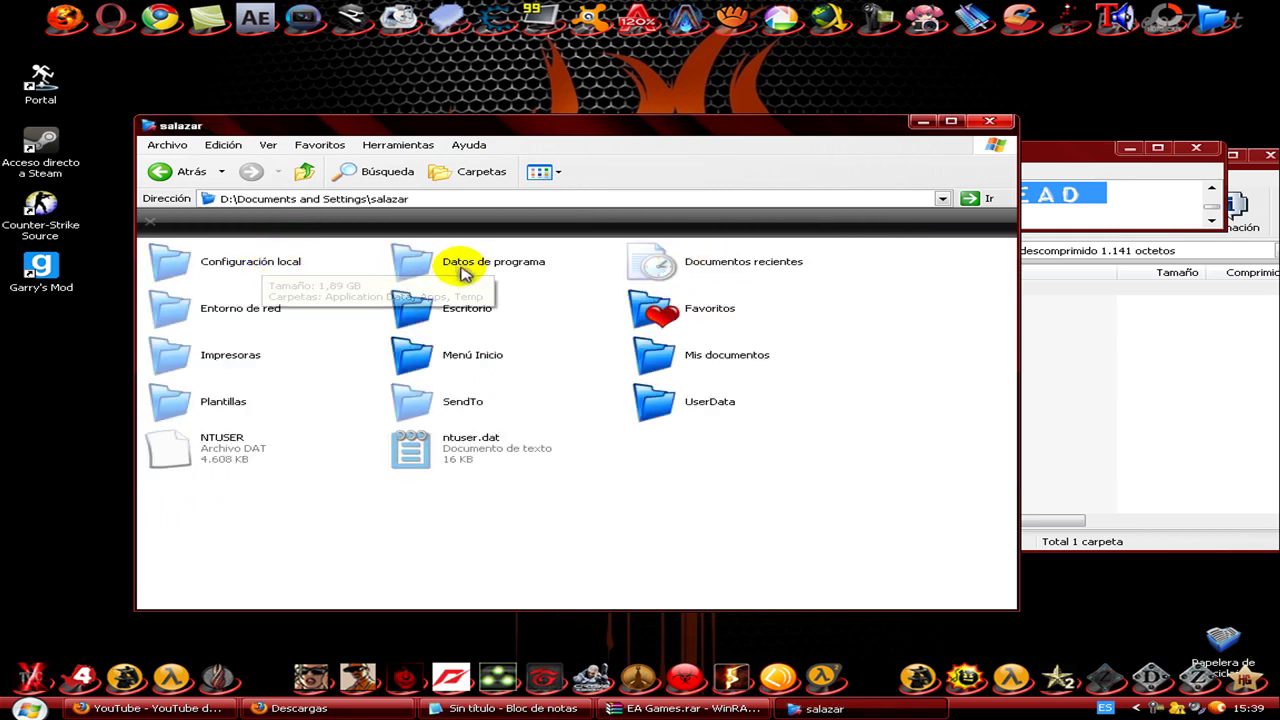
double_click(258, 265)
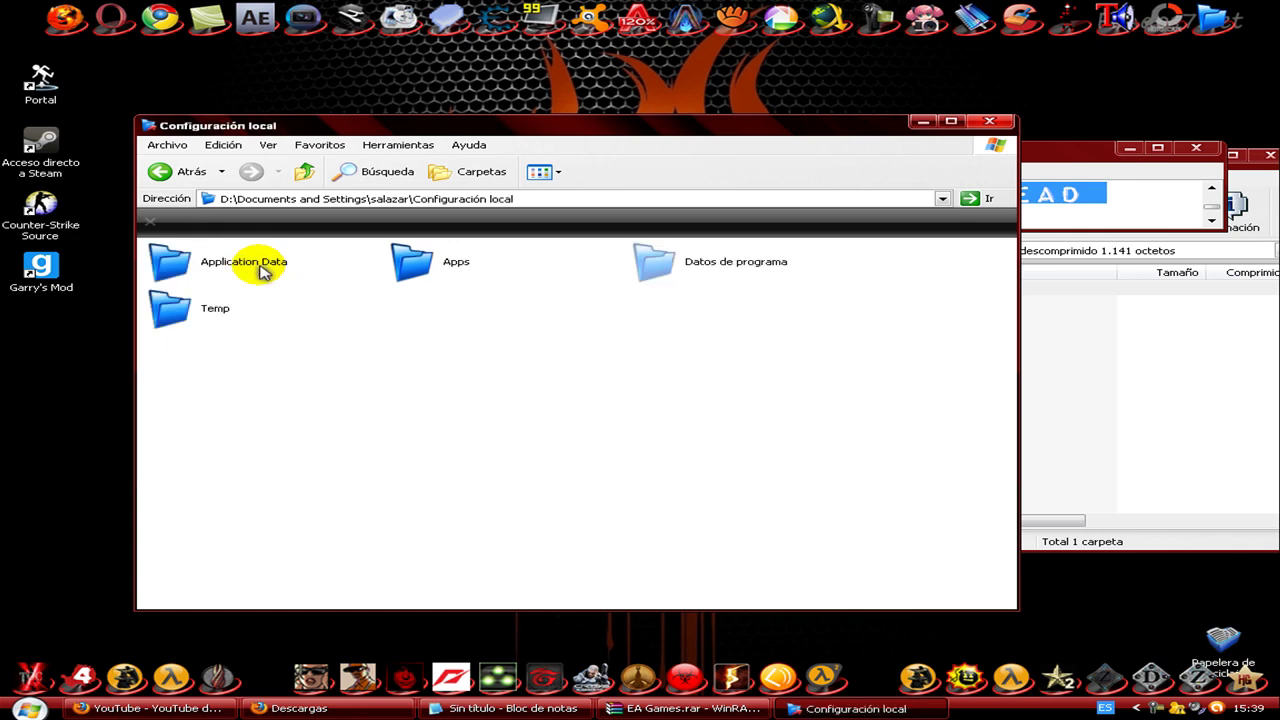
double_click(648, 268)
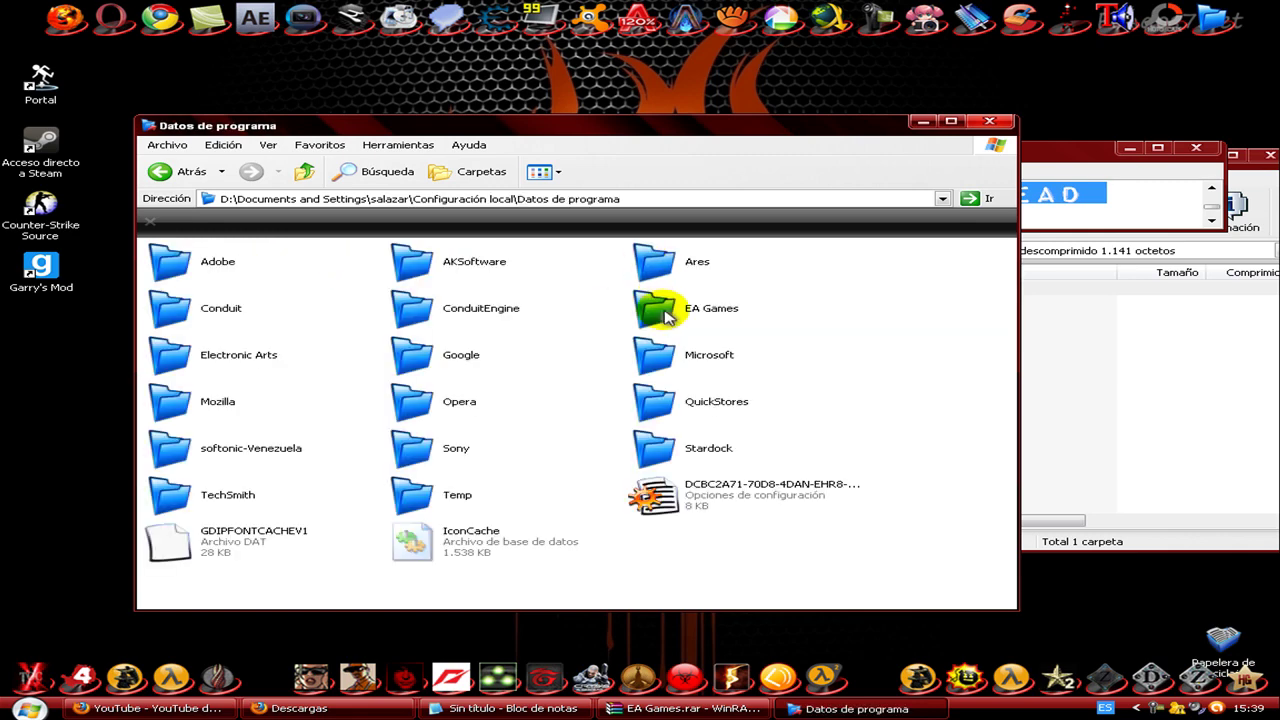
double_click(658, 308)
double_click(252, 274)
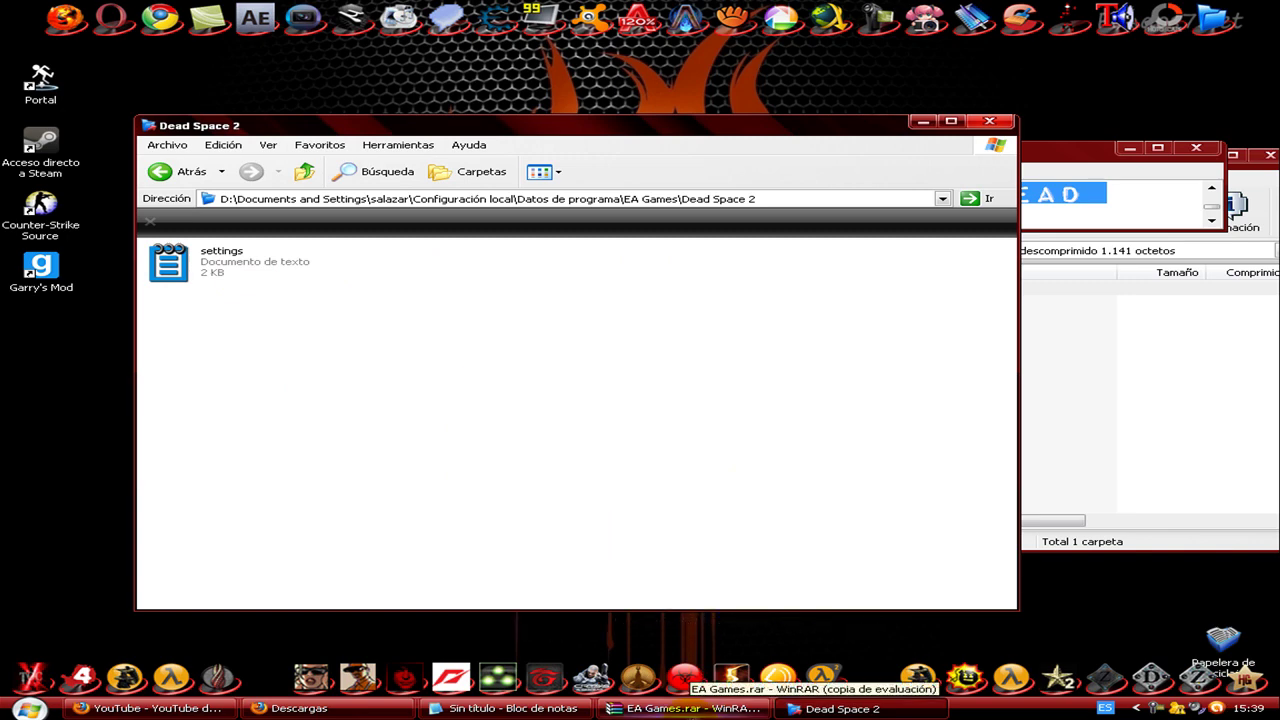
Extract settings.txt from the downloaded archive into the user's EA Games\Dead Space 2 folder, replacing the existing file
click(688, 706)
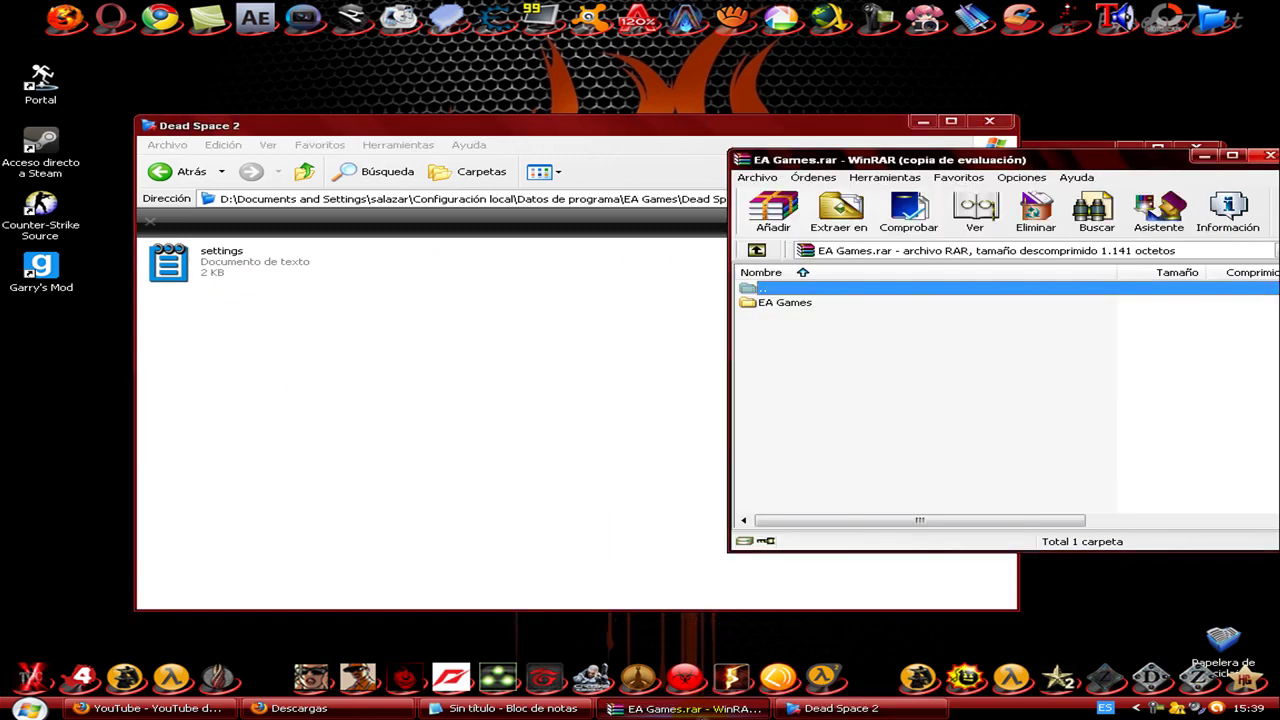
double_click(766, 302)
double_click(770, 303)
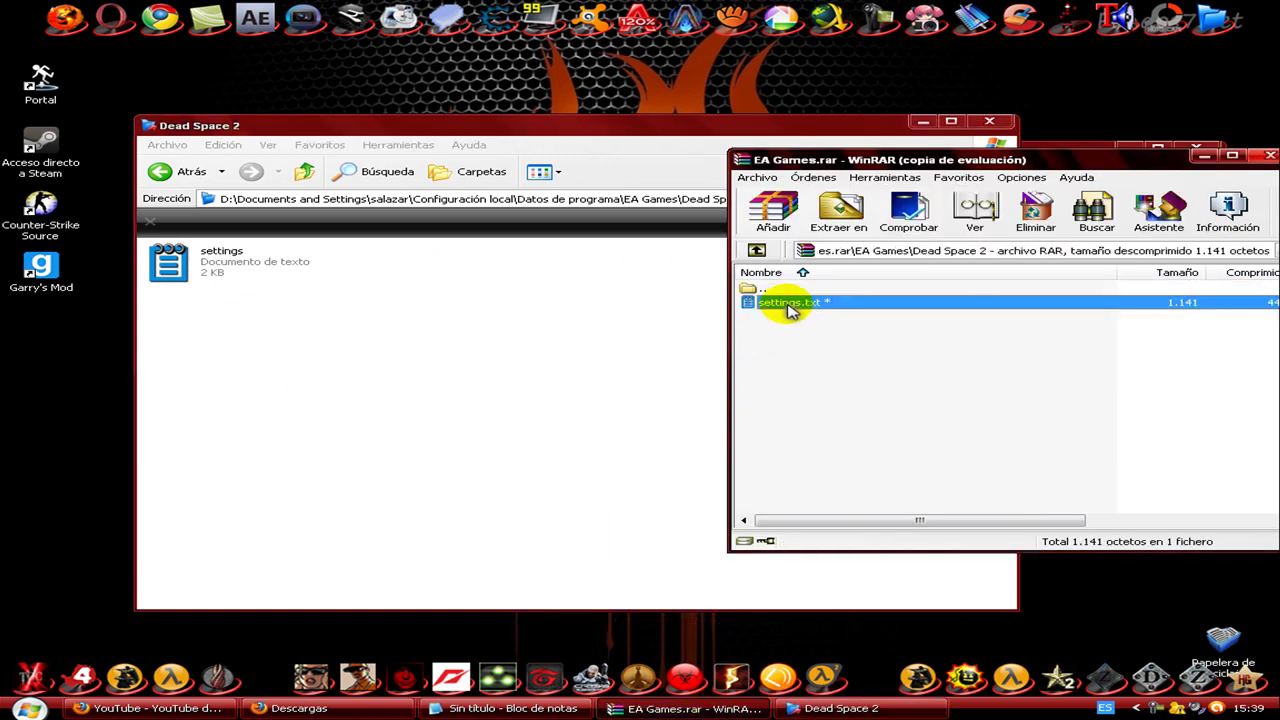
drag(789, 303, 395, 376)
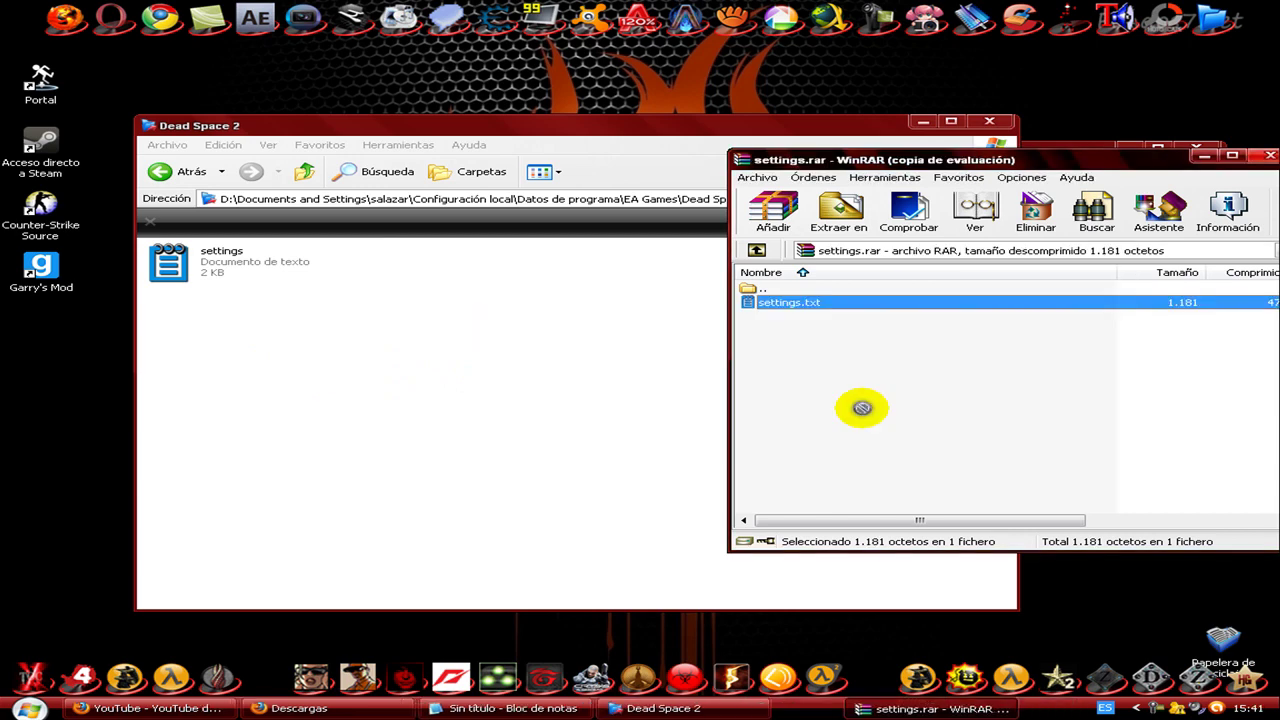
drag(857, 406, 409, 364)
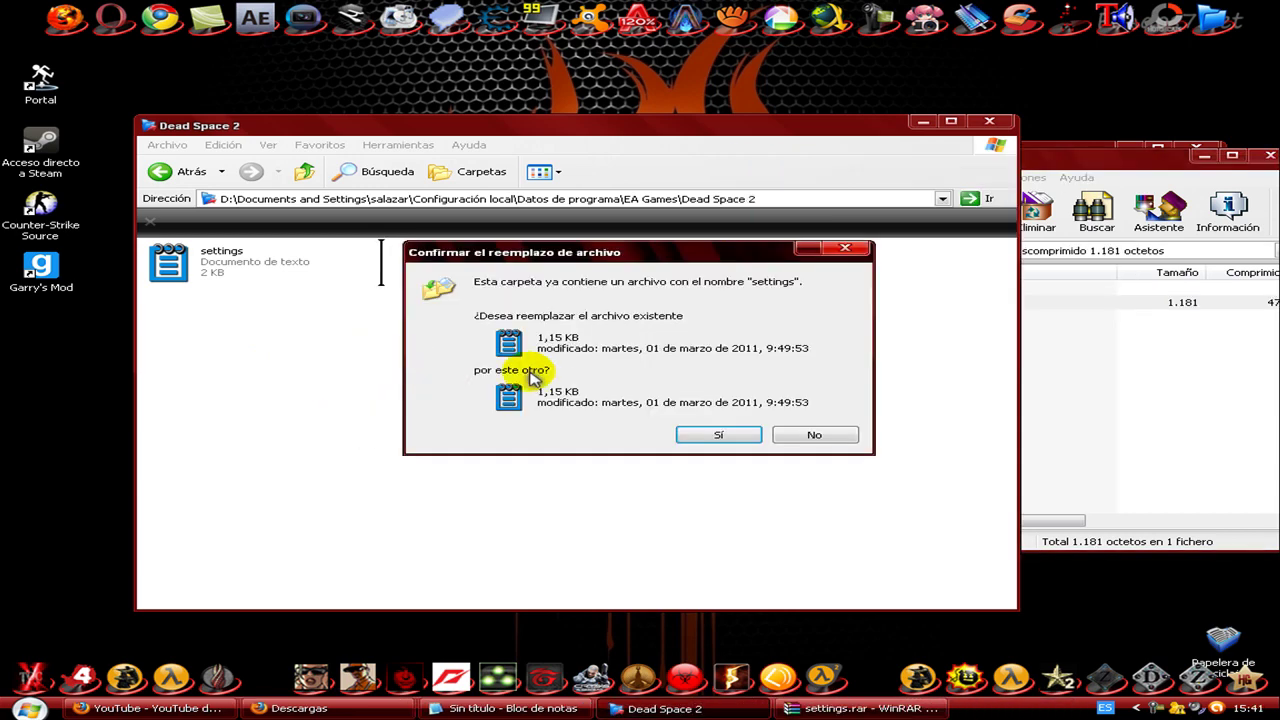
click(719, 436)
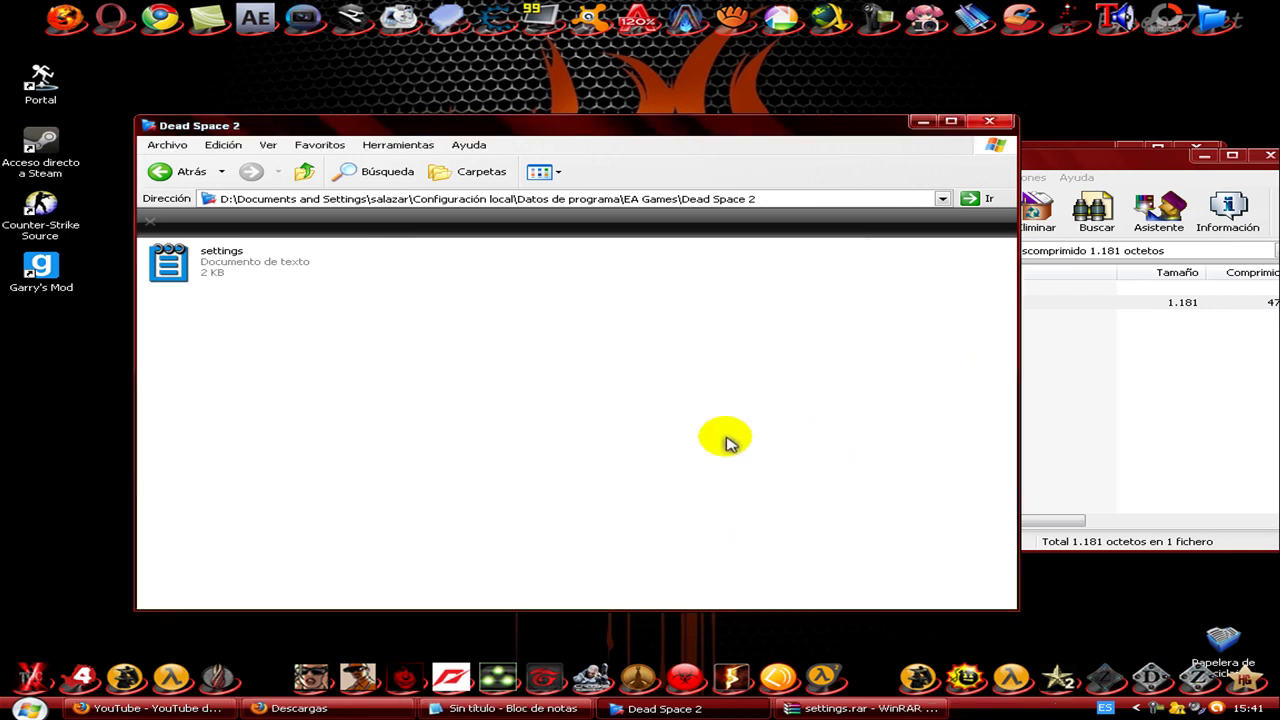
Return to the Notepad instructions and highlight the line "Y SI NO LA ENCUENTRAN HACEMOS LO SIGUIENTE:"
click(1133, 172)
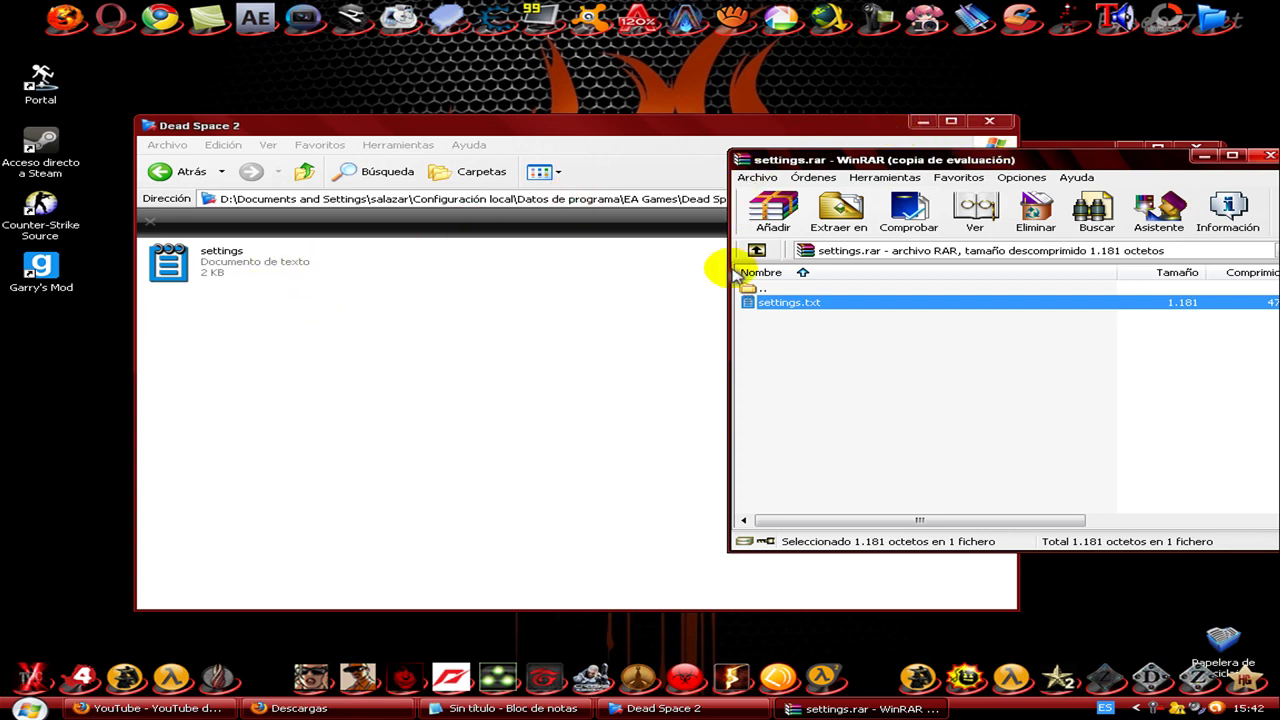
click(538, 712)
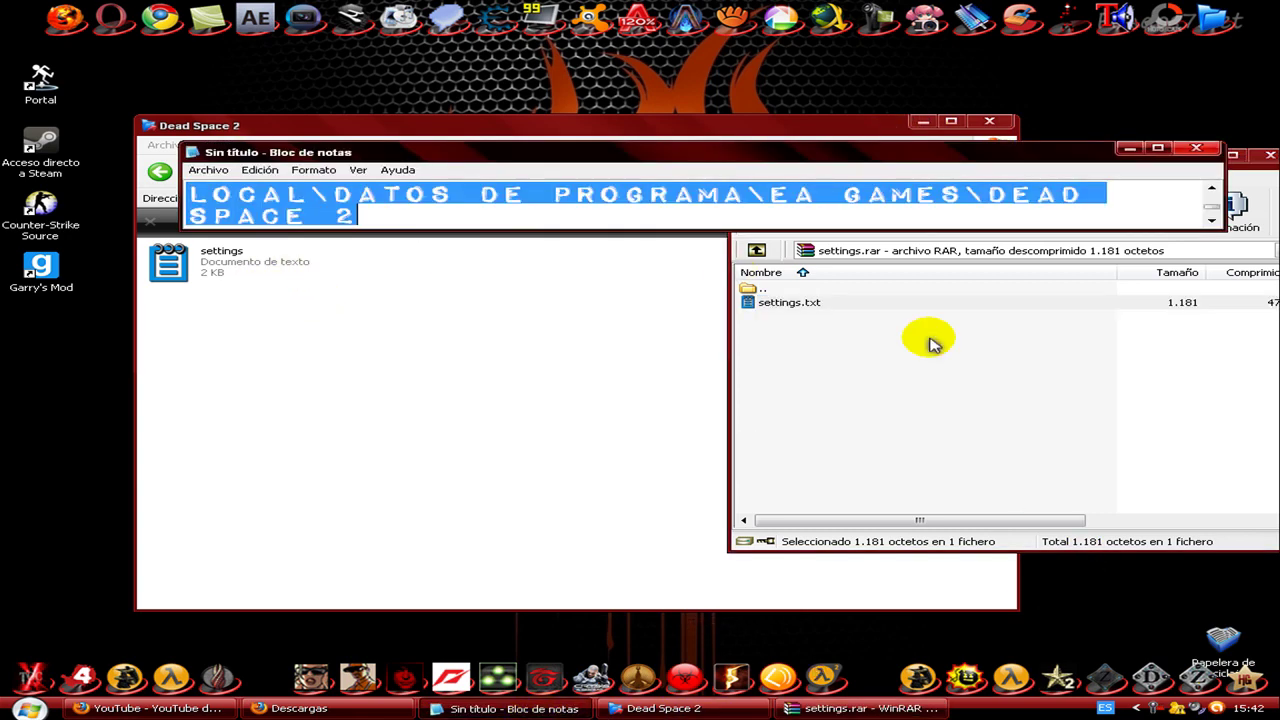
click(1211, 220)
click(1211, 220)
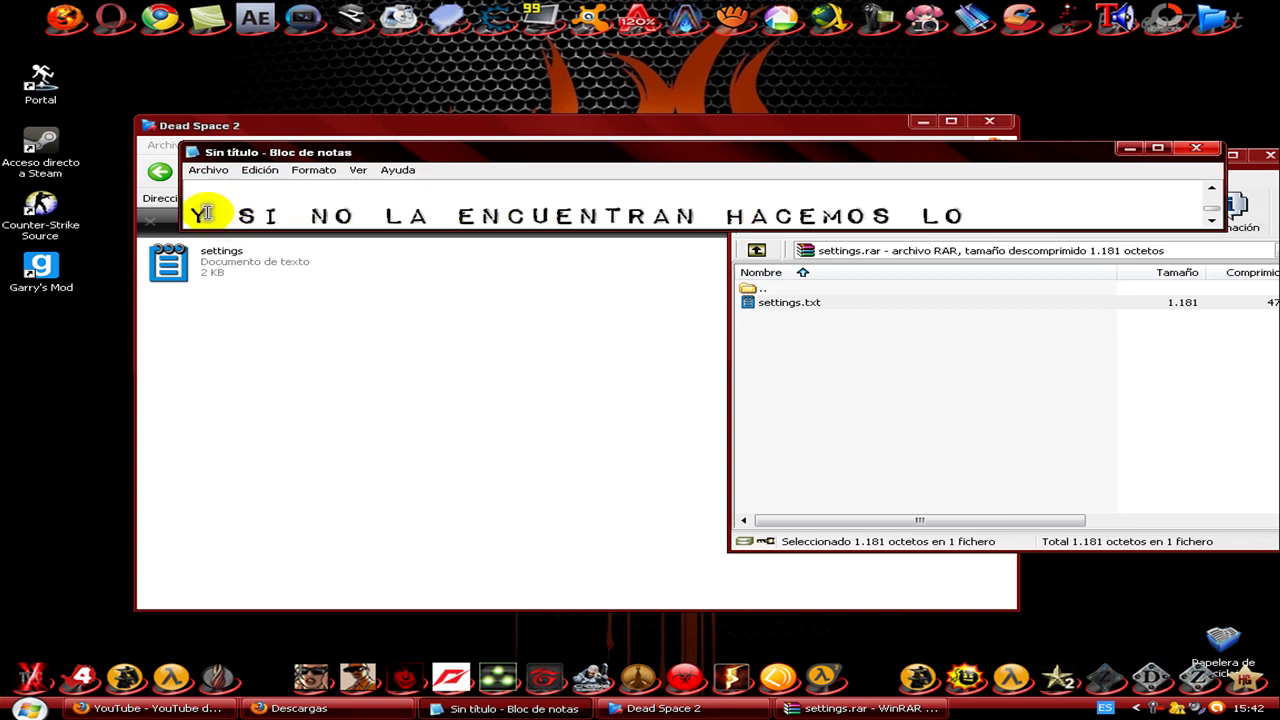
drag(200, 211, 1218, 228)
drag(190, 216, 420, 288)
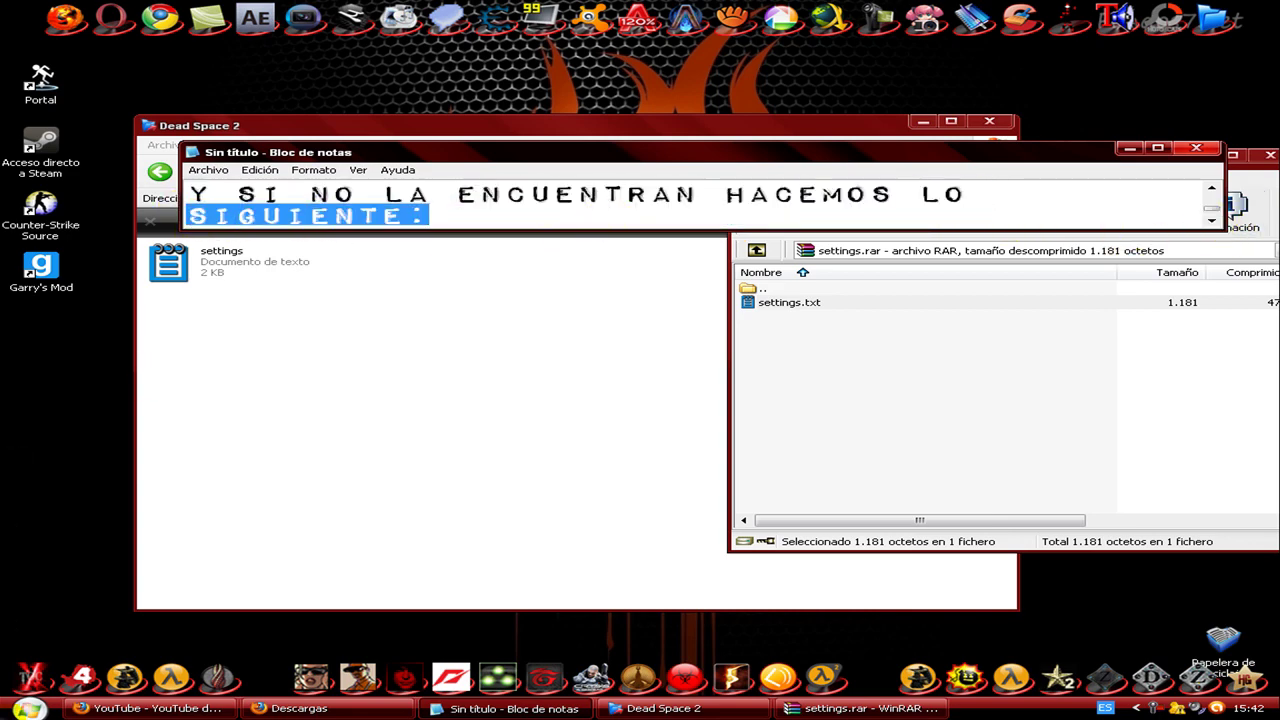
Search all files and folders on the local hard drives for files containing the word "settings"
key(super)
click(390, 640)
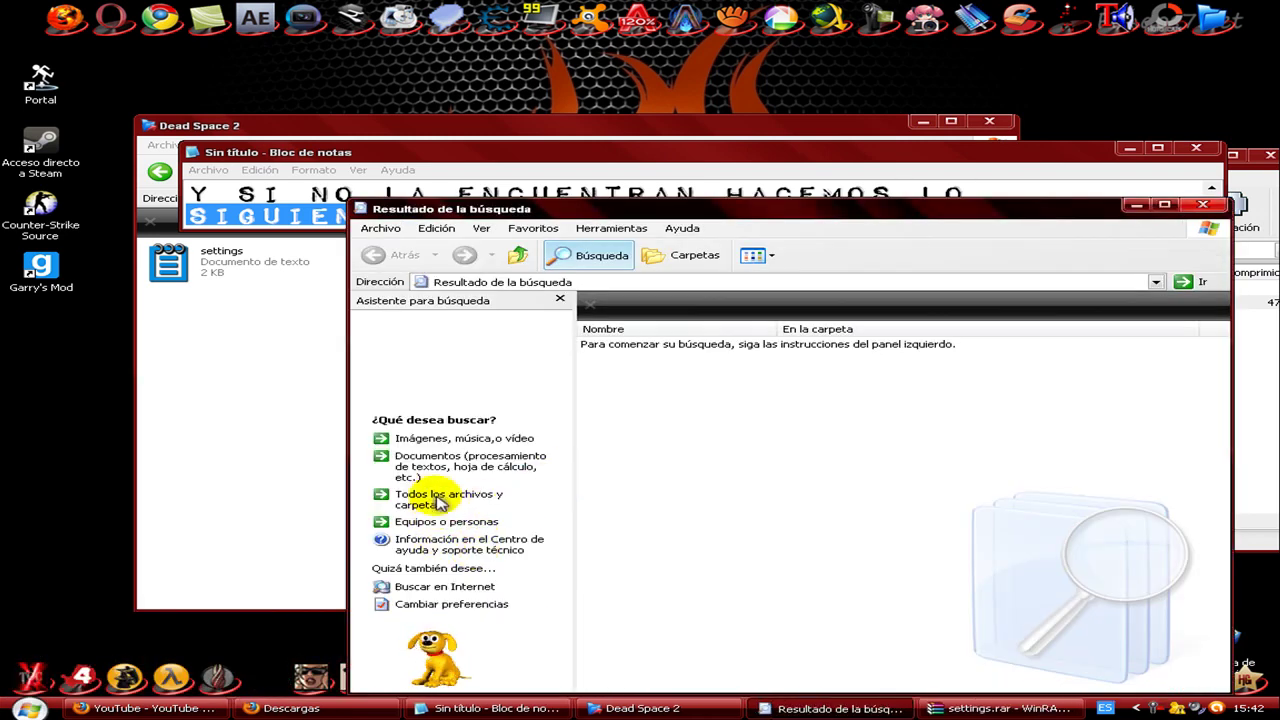
click(388, 500)
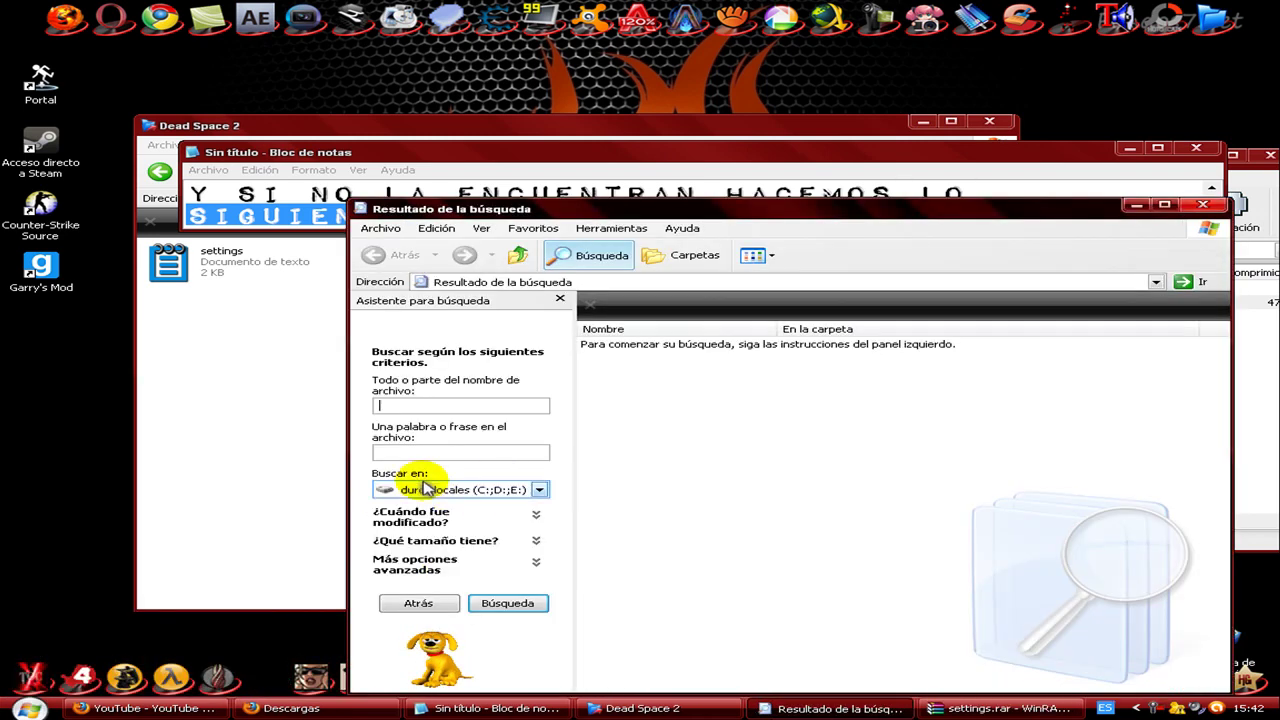
click(429, 454)
text(settings)
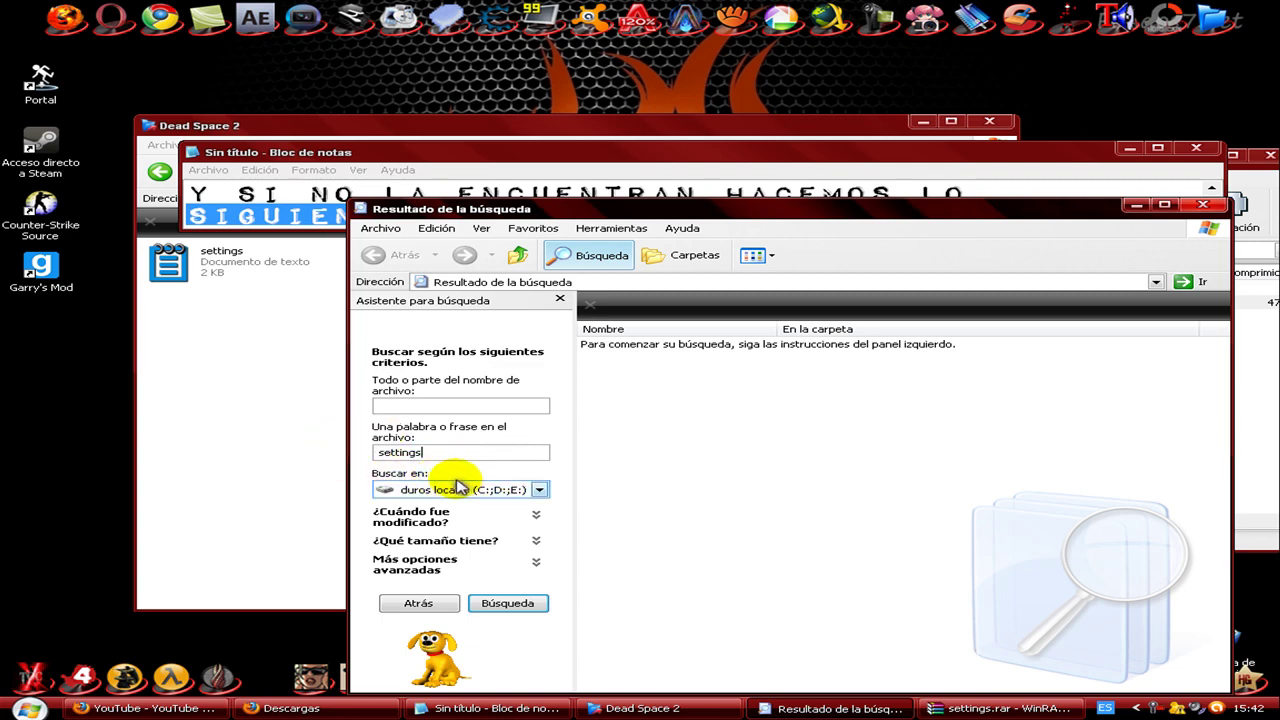
click(507, 604)
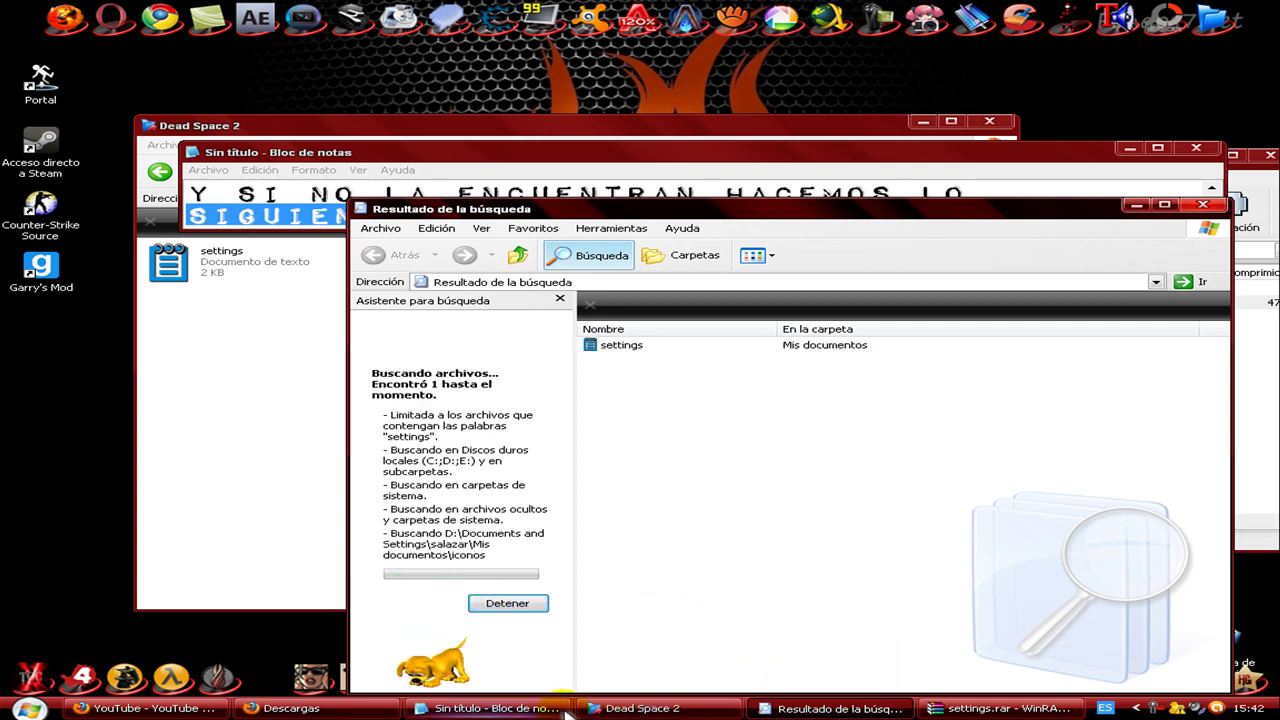
Add the line "ESPEREMOS A QUE BUSQUE." below "SIGUIENTE:" in the Notepad instructions
click(495, 708)
click(451, 215)
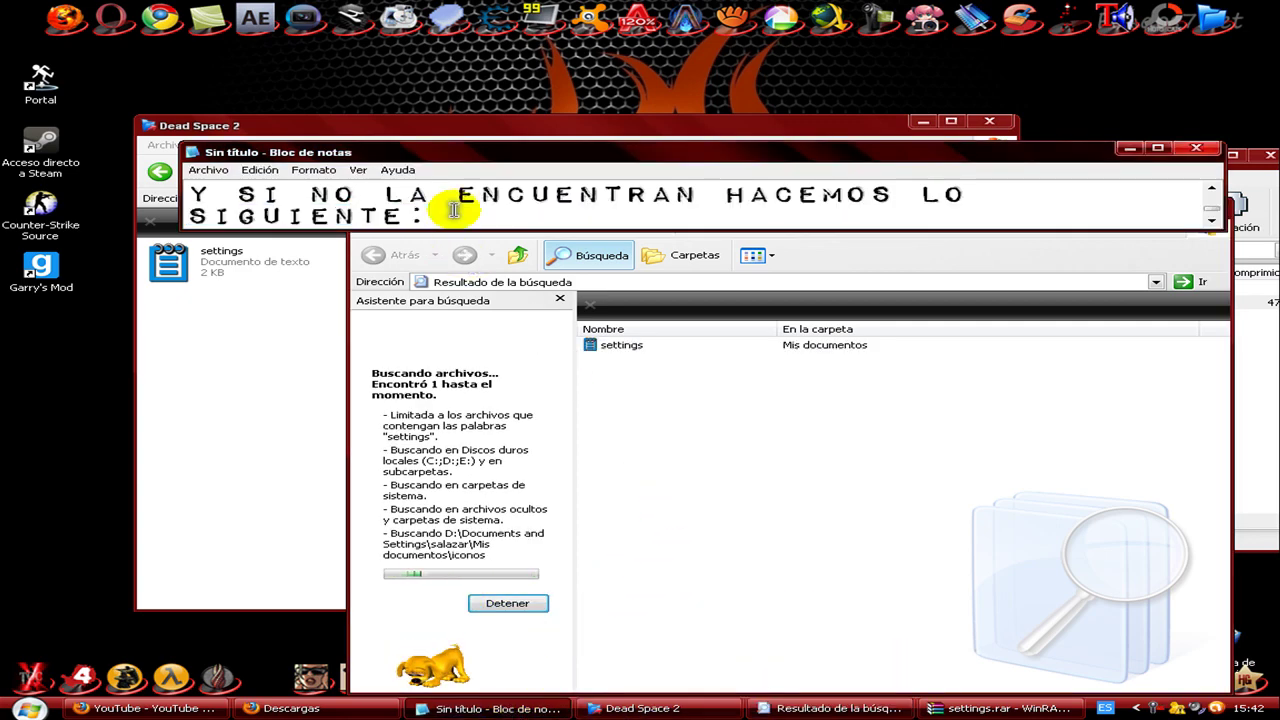
key(Return)
key(Down)
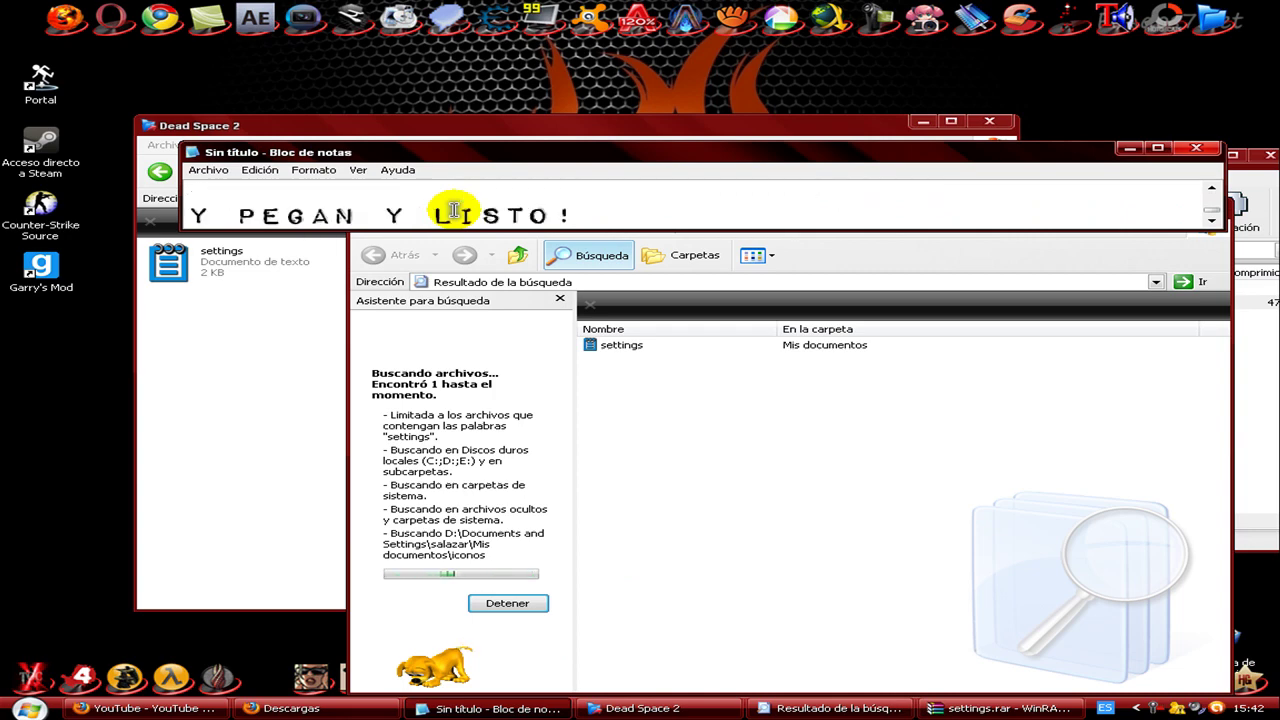
key(Up)
key(Up)
text(E)
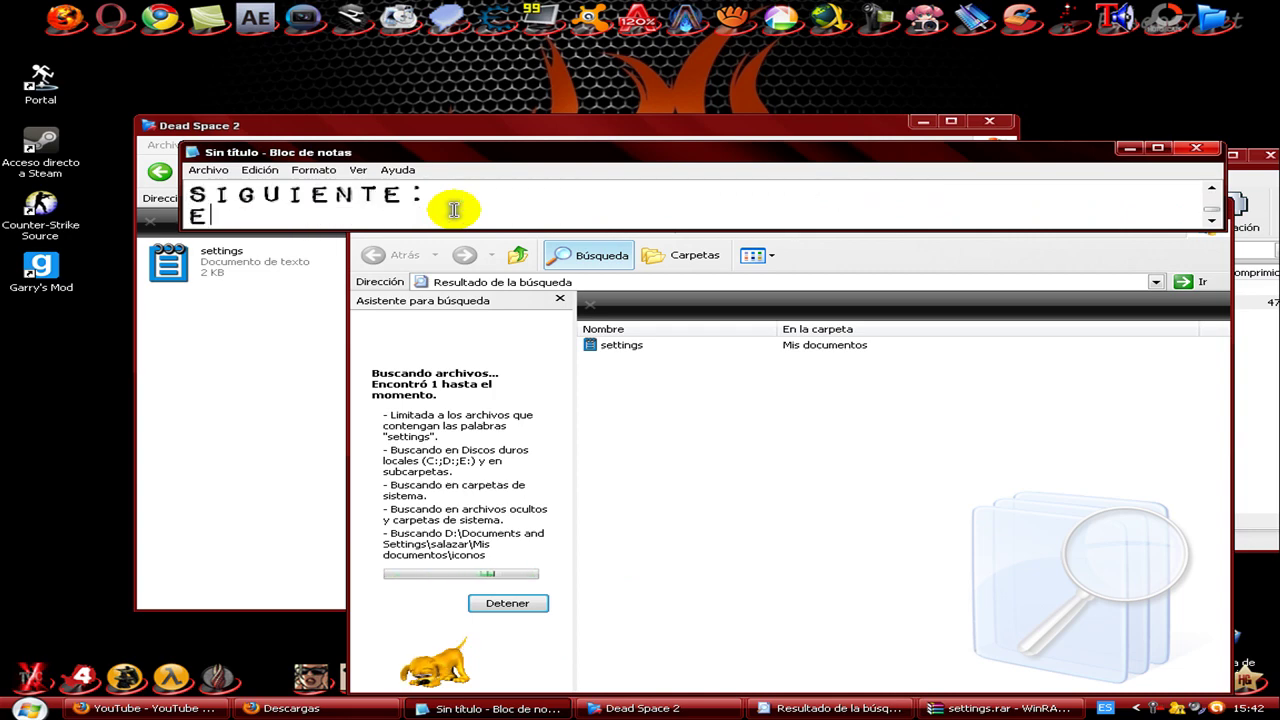
text(SPEREMOS )
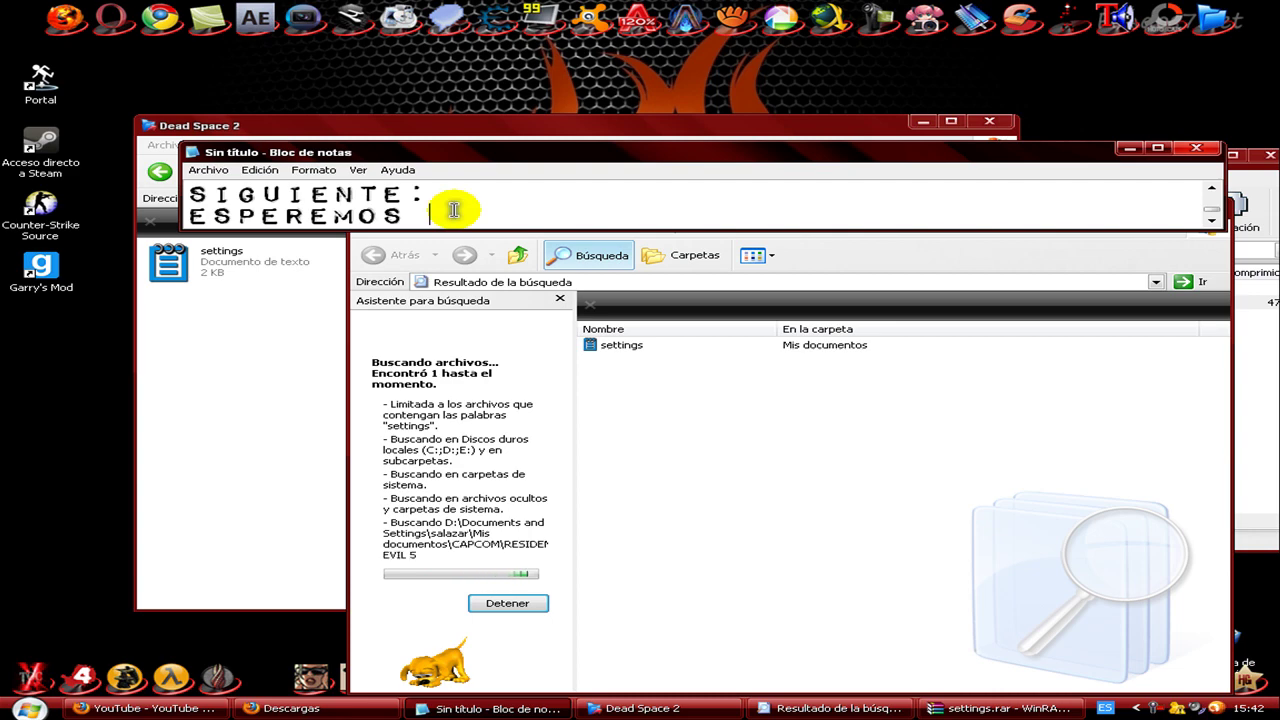
text(A QUE BUSQUE)
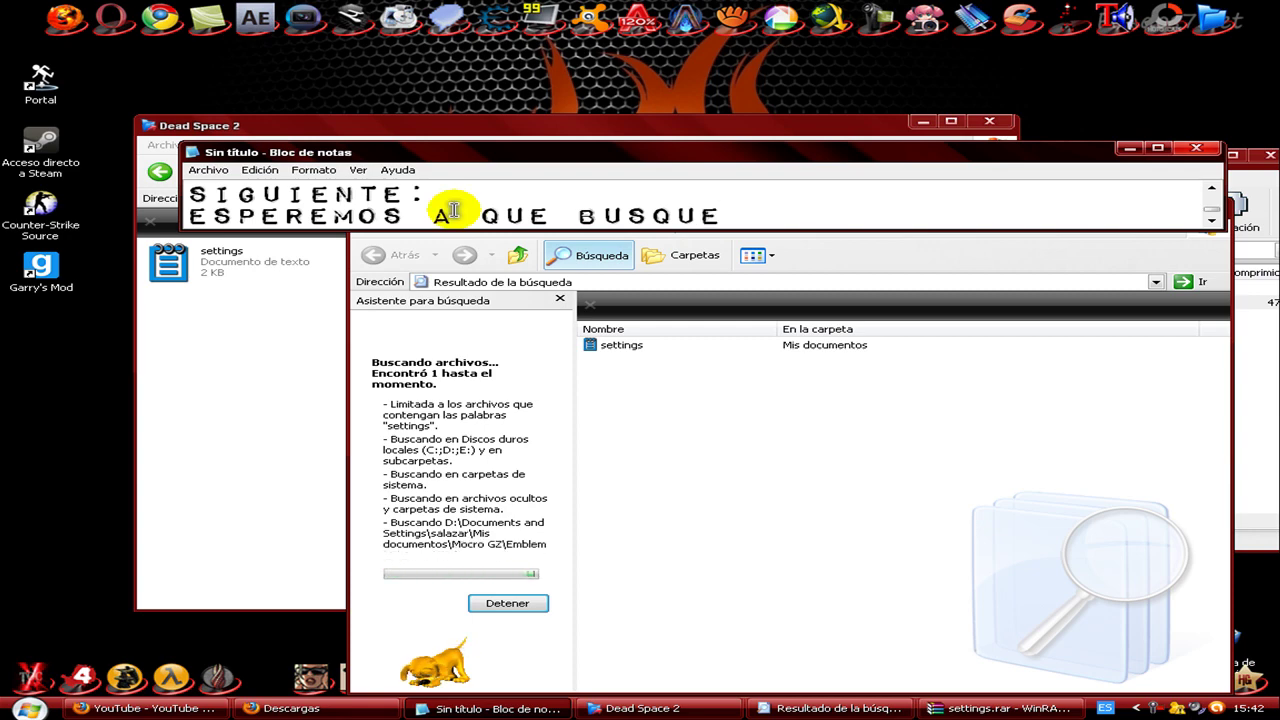
text(.)
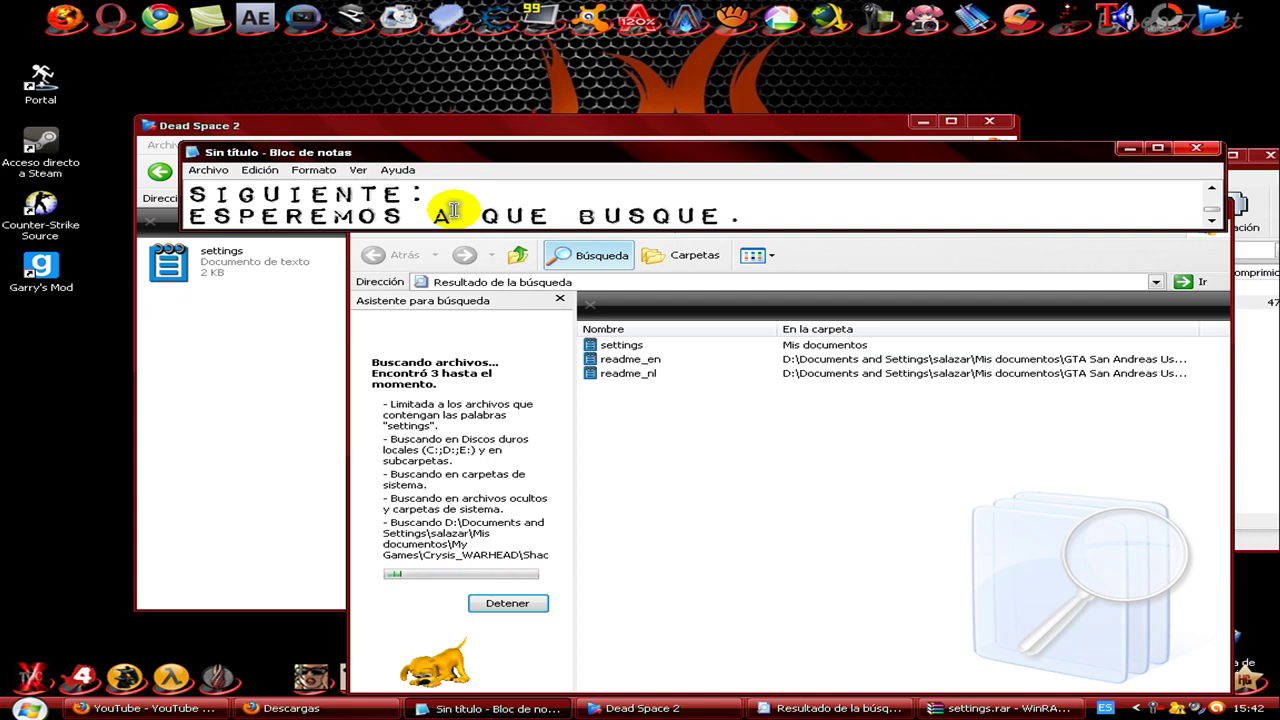
Move the search results window higher and add "TIENE QUE SALIR EN CARPETA O DESTINO DEAD SPACE 2" to the Notepad instructions
click(758, 234)
drag(764, 216, 677, 163)
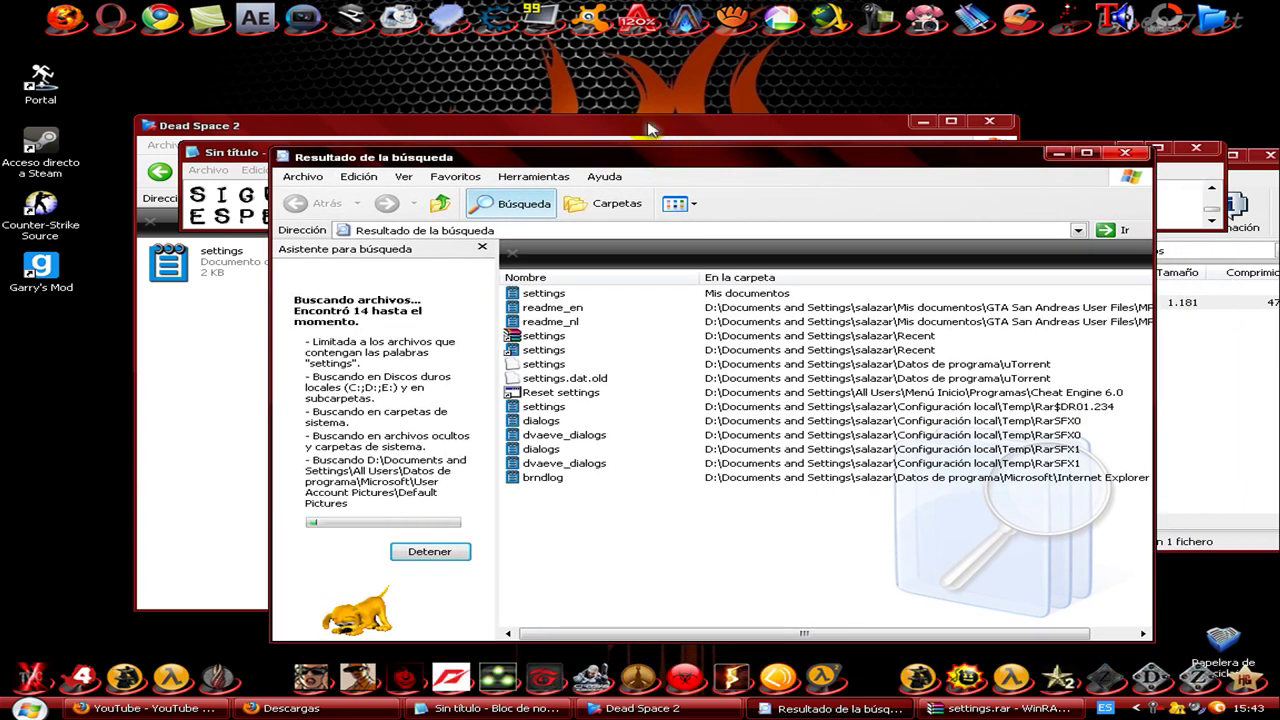
click(651, 129)
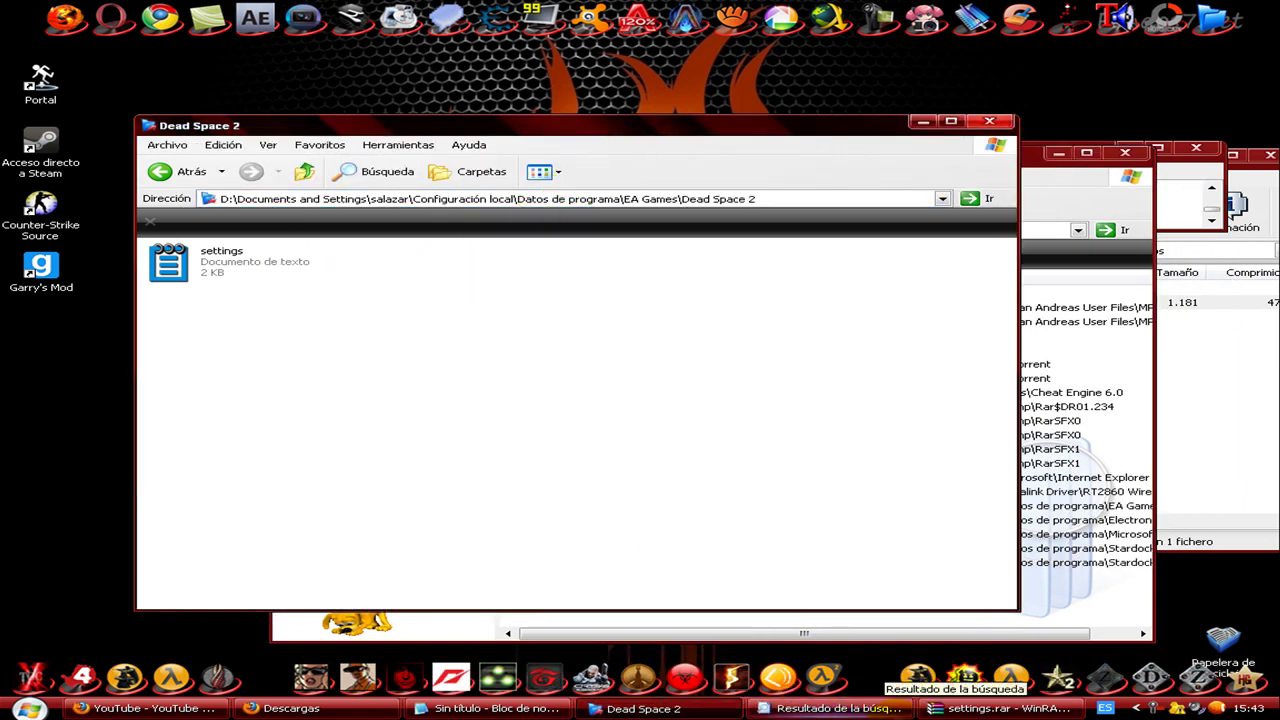
click(497, 706)
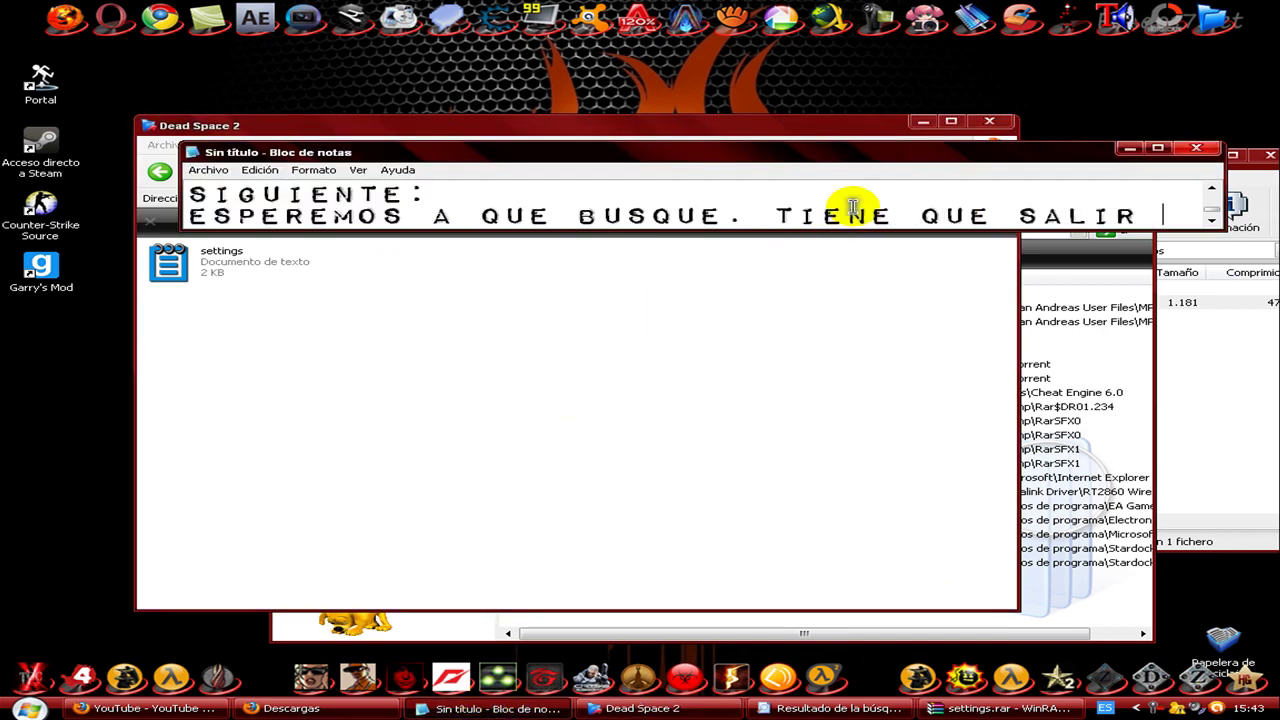
text(EN CARPETA O DESTINO DEAD SPACE 2)
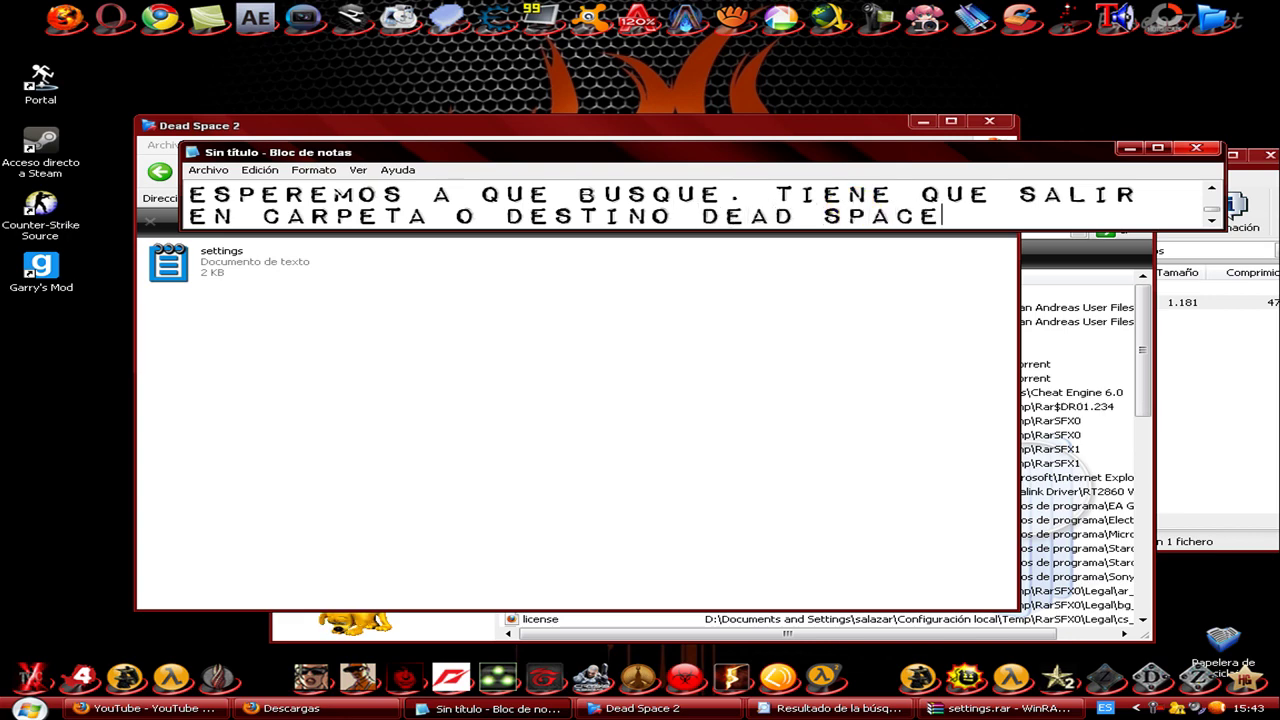
Look through the search results, narrowing the Nombre column and widening the En la carpeta column to show the full paths
click(1140, 372)
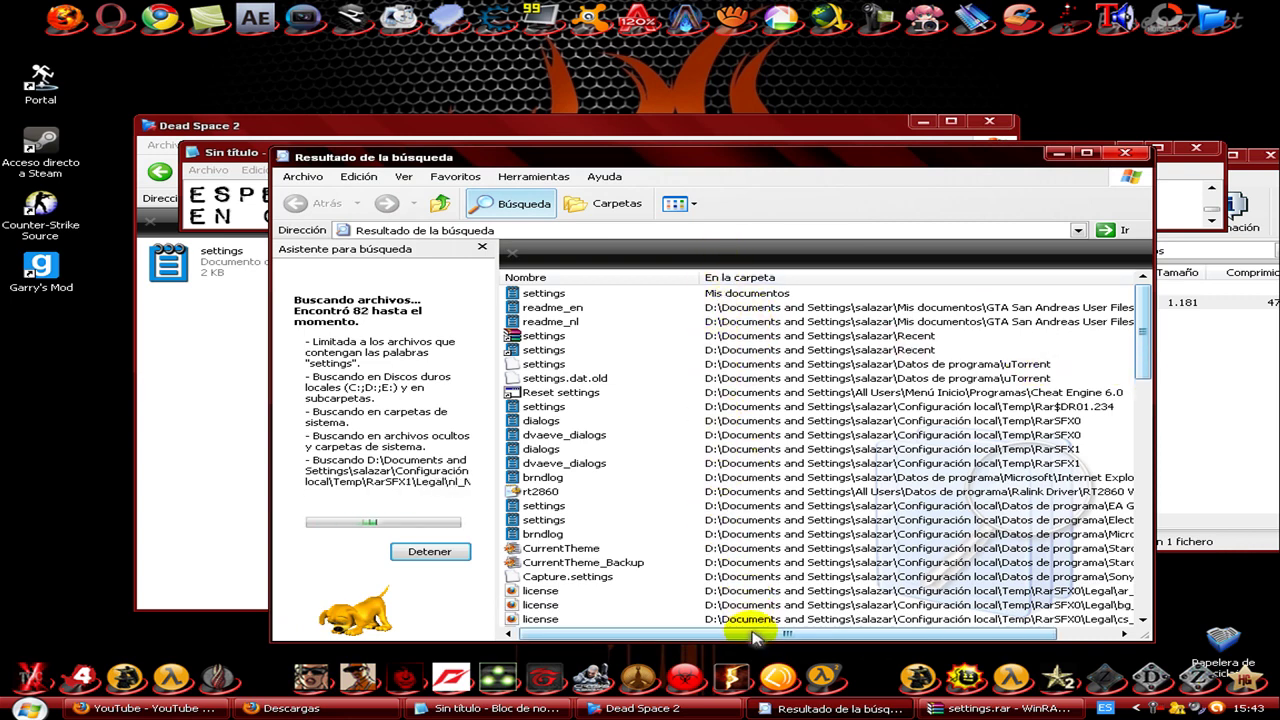
drag(749, 633, 845, 638)
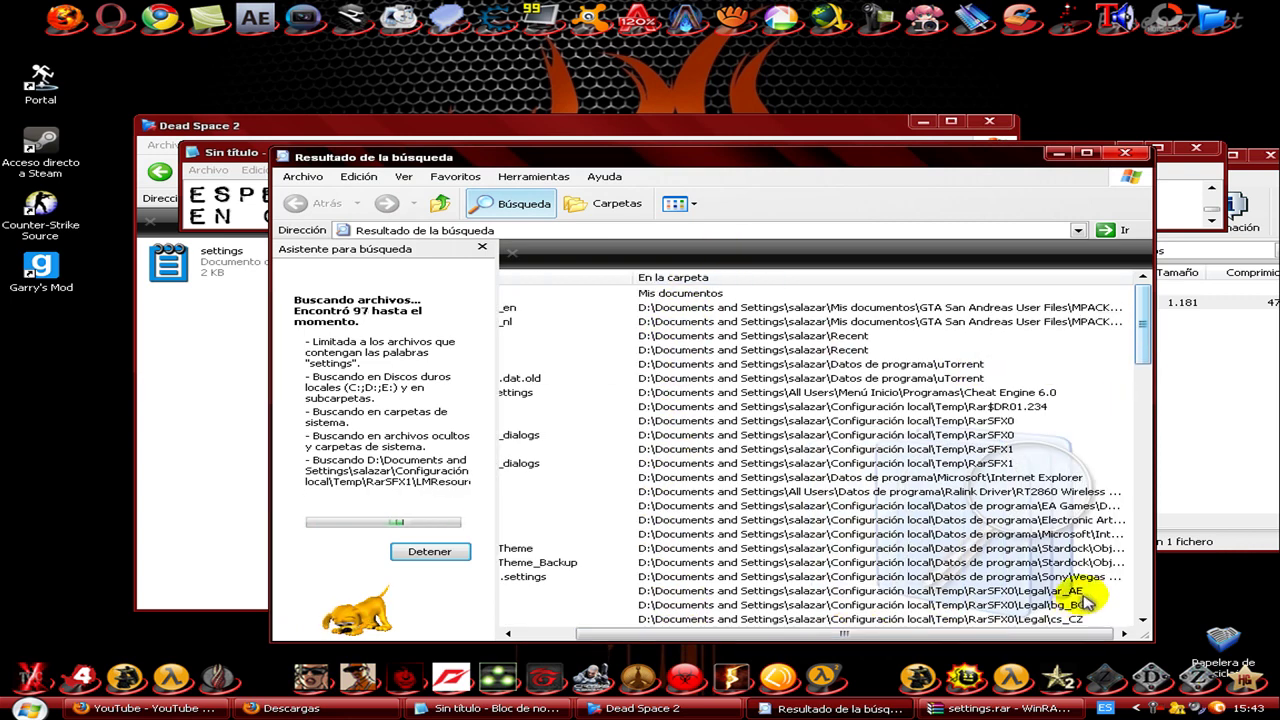
drag(1143, 343, 1158, 518)
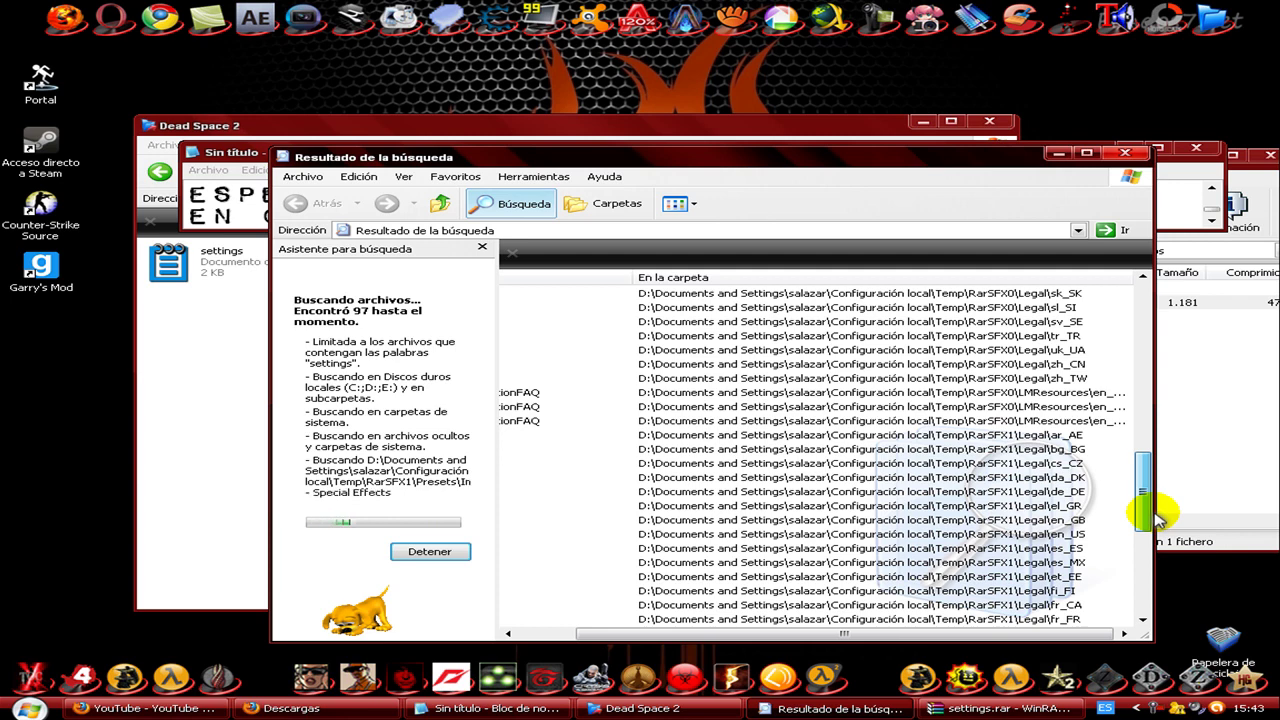
drag(1158, 518, 1137, 277)
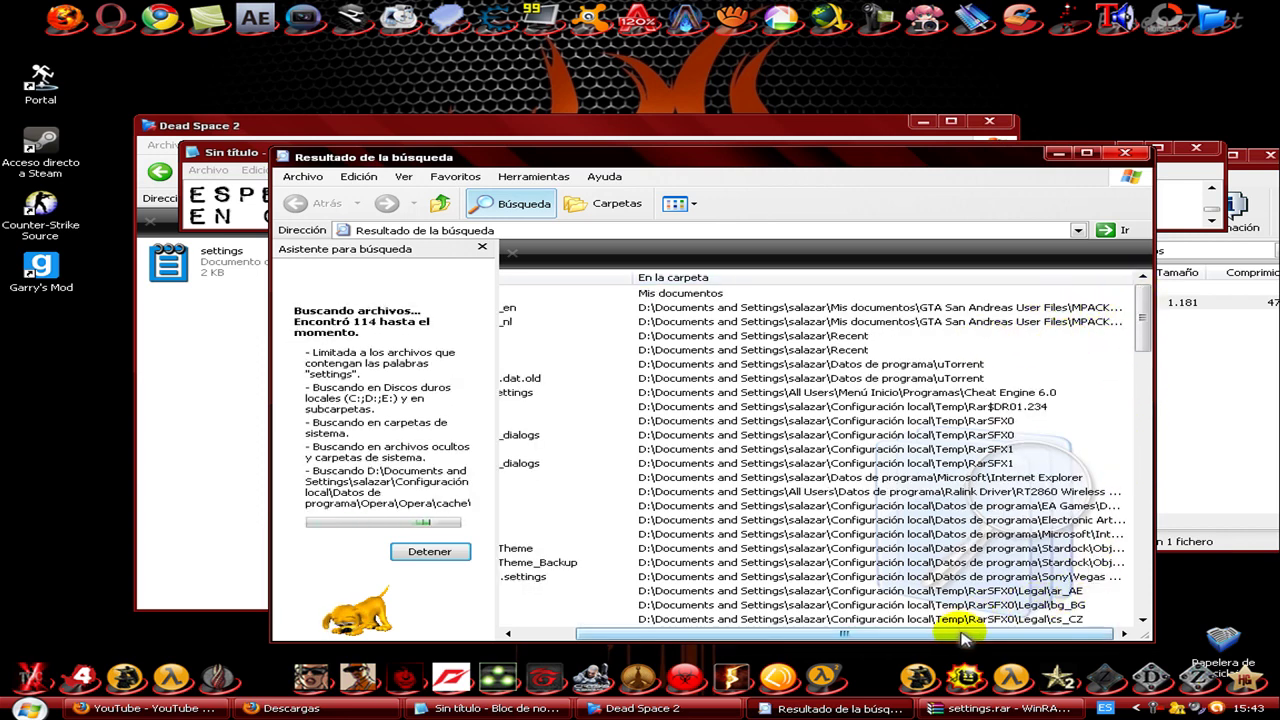
drag(957, 632, 814, 632)
drag(700, 277, 578, 283)
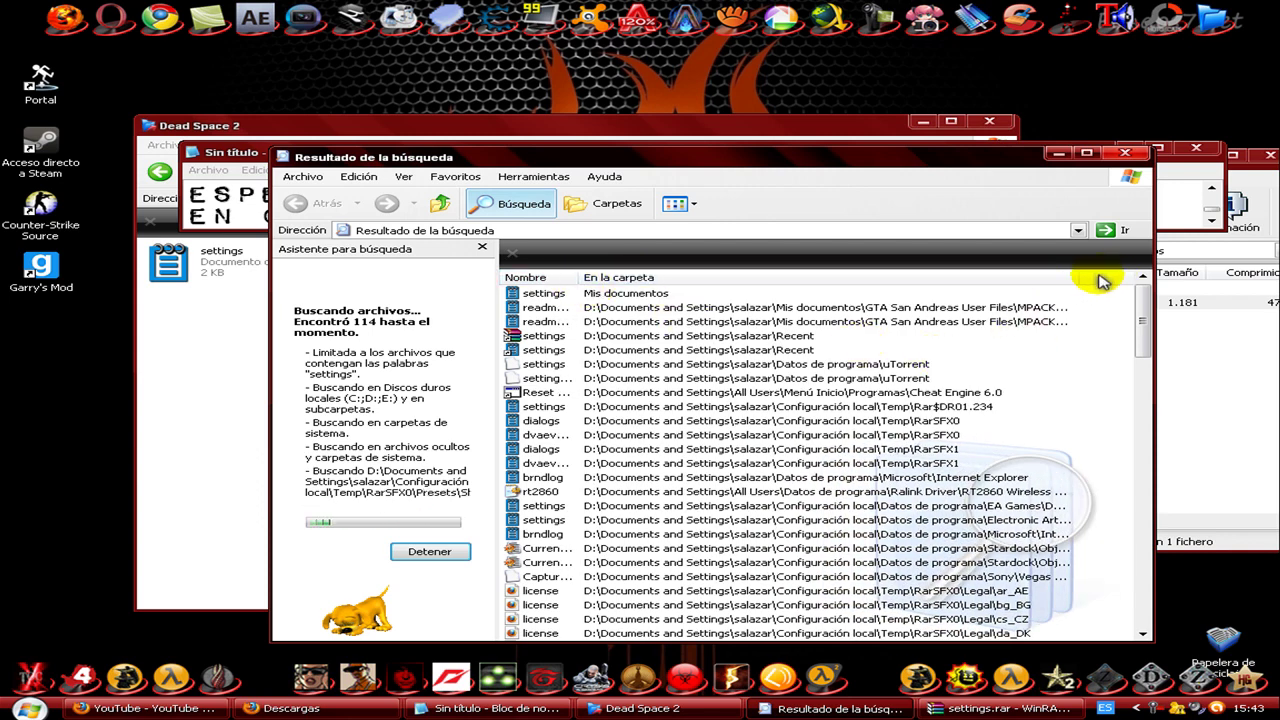
drag(1084, 277, 1143, 277)
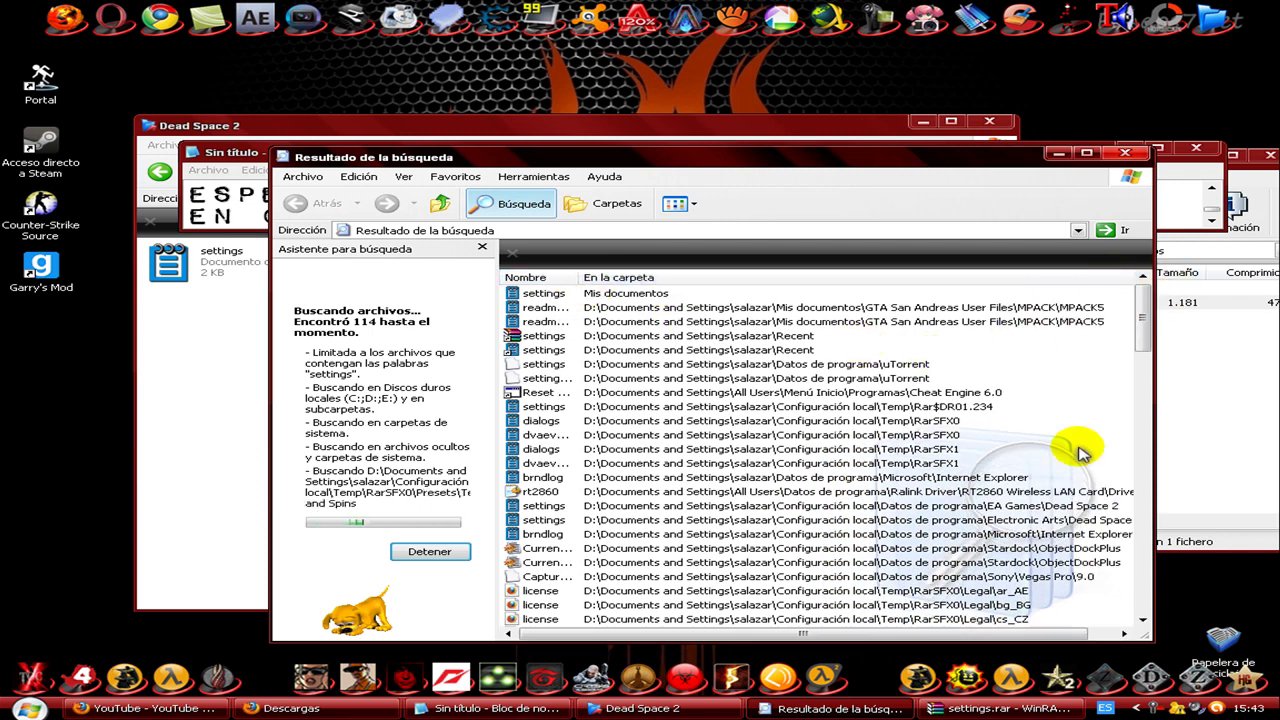
Copy the location path from the properties of the settings file found in EA Games\Dead Space 2, and return to the Dead Space 2 folder
click(548, 506)
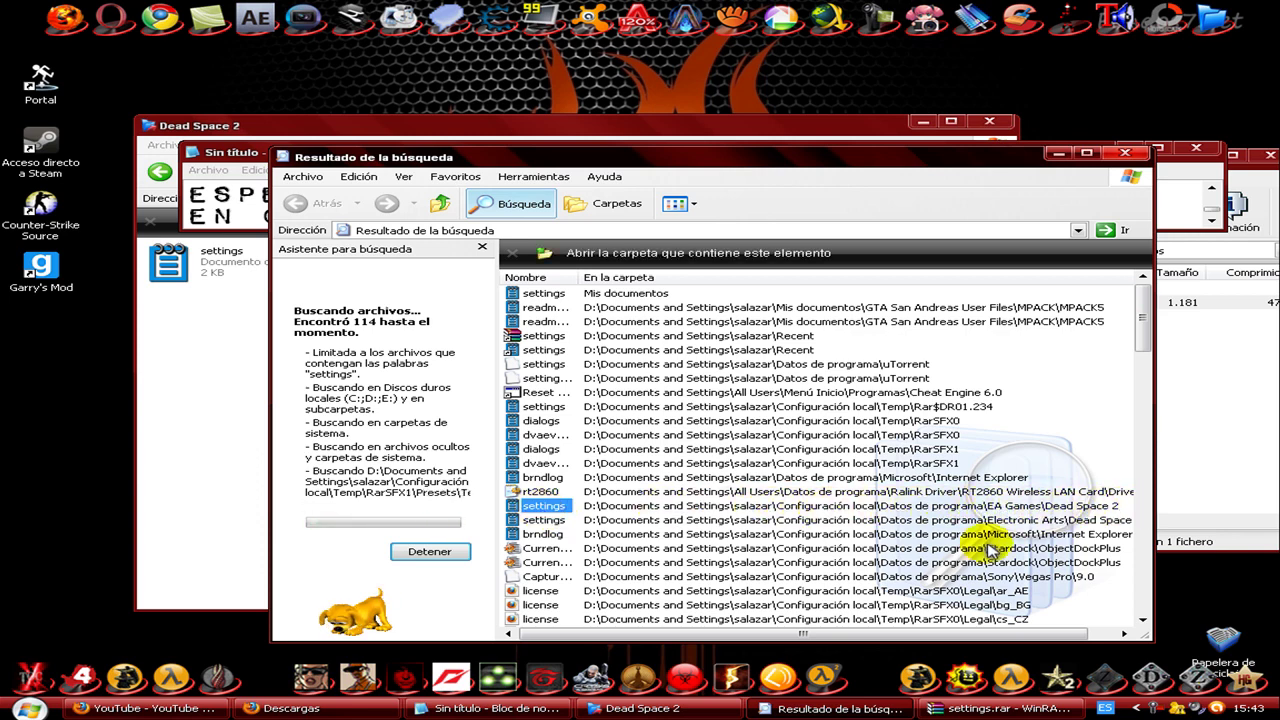
right_click(551, 508)
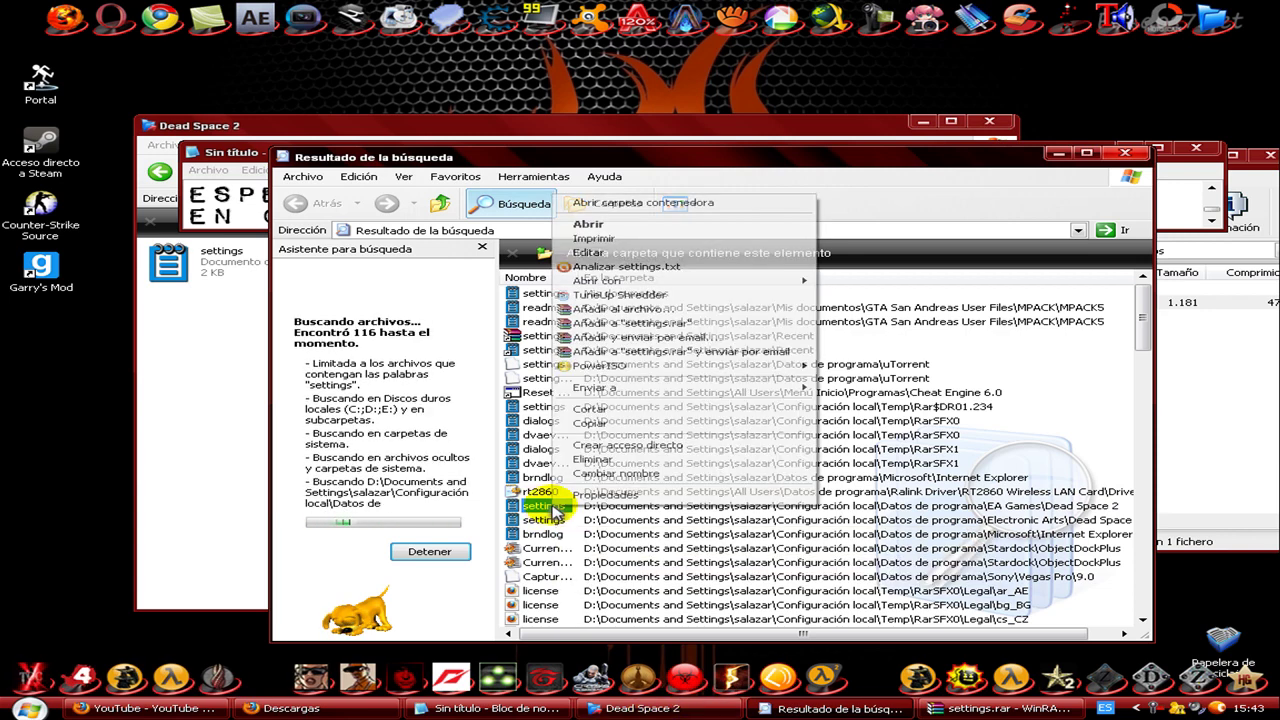
click(620, 484)
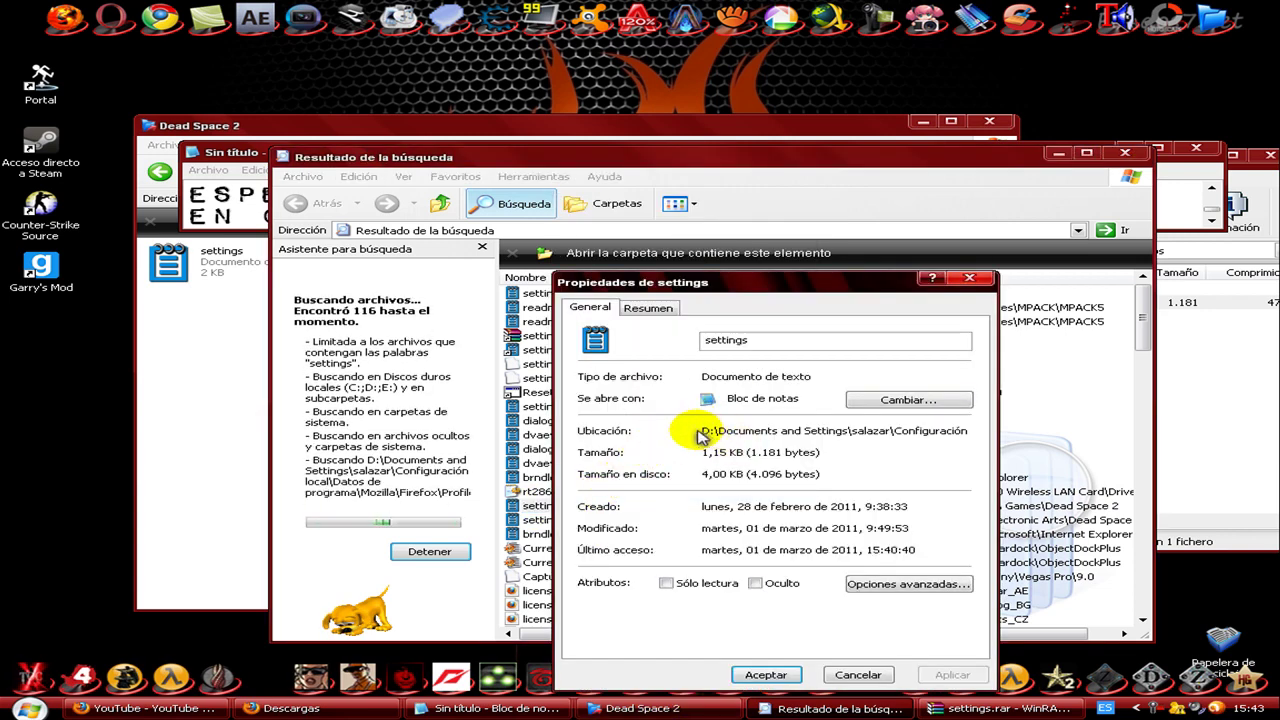
drag(703, 432, 1066, 434)
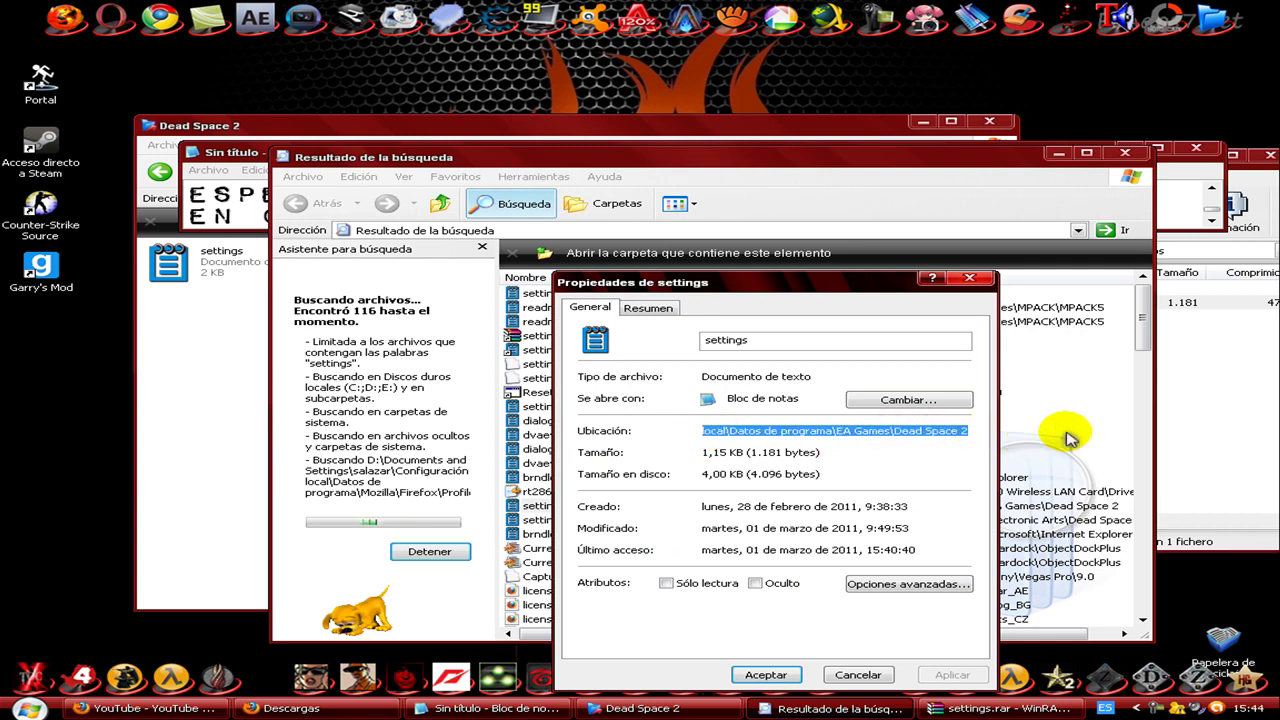
right_click(855, 434)
click(890, 473)
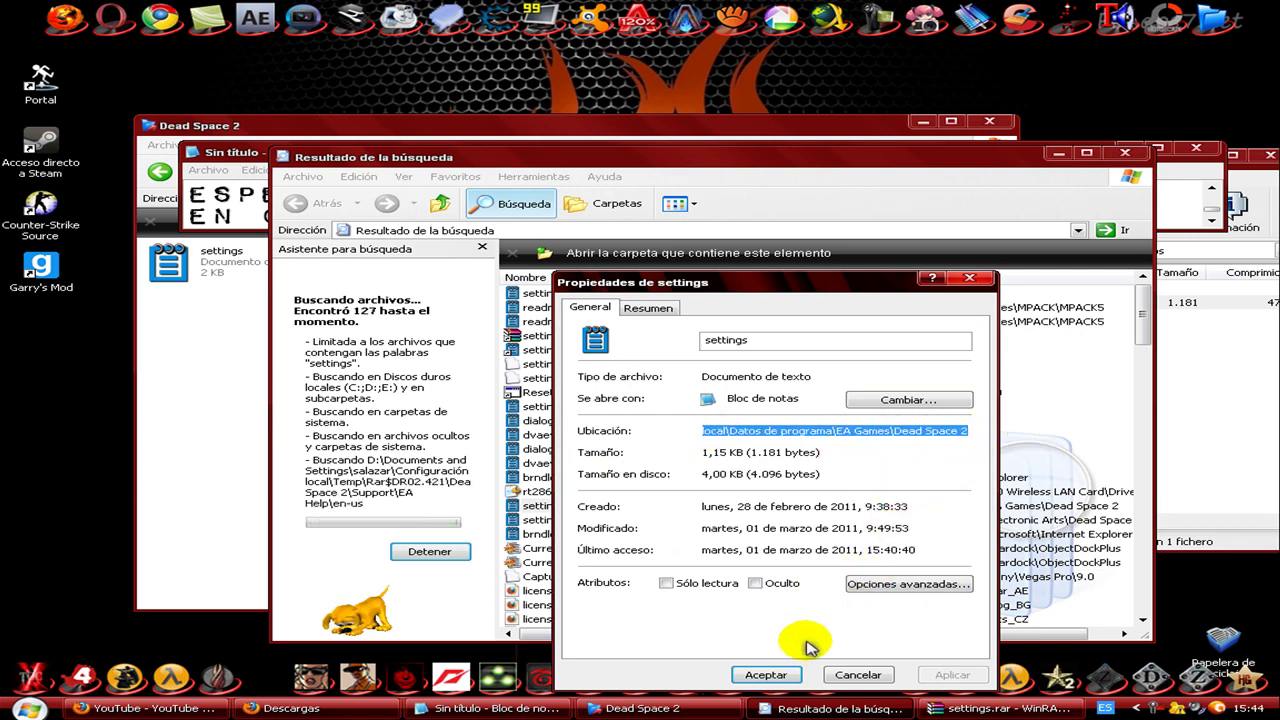
click(785, 675)
click(206, 374)
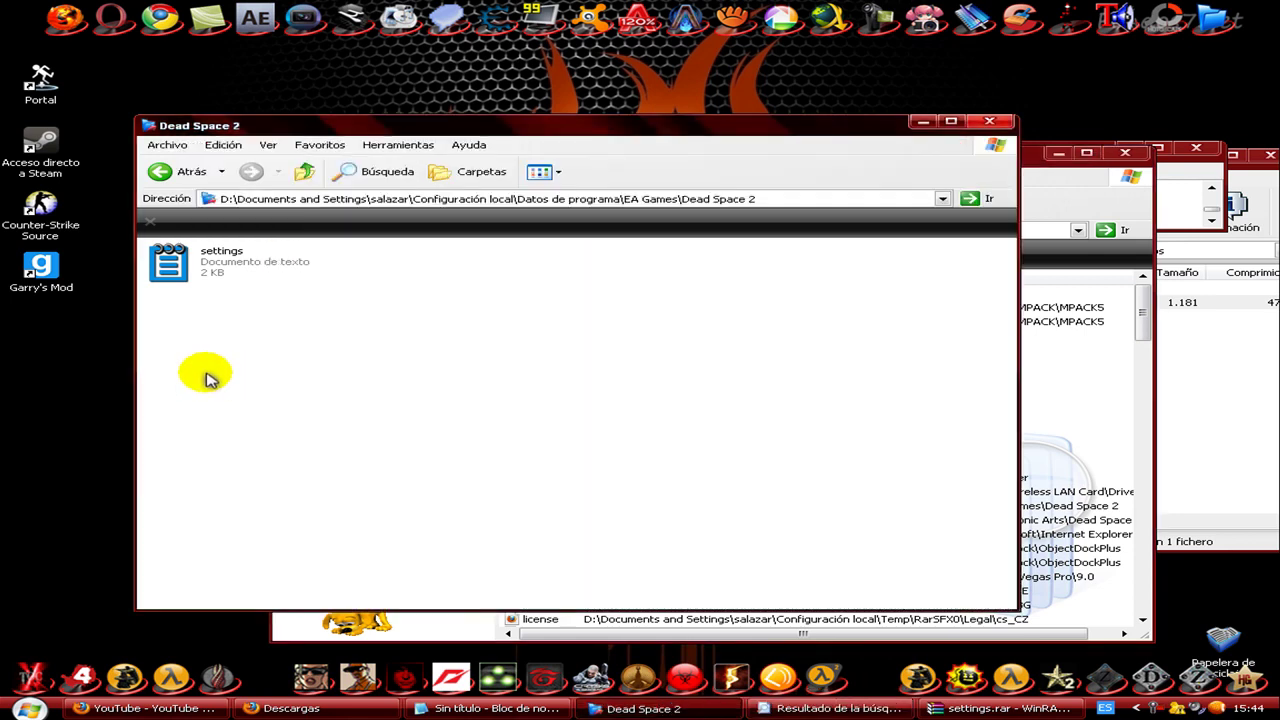
Replace the folder window's address with the copied settings location path and go to that Dead Space 2 folder
click(357, 199)
right_click(357, 199)
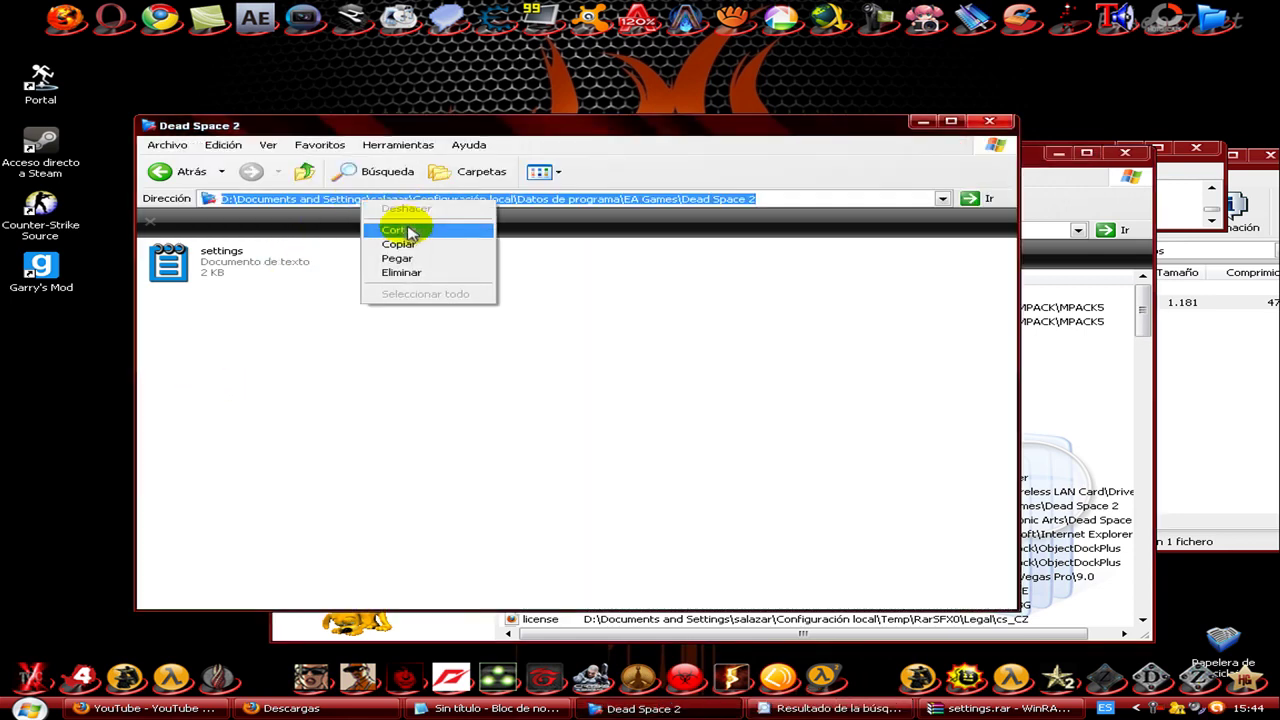
click(400, 260)
key(Return)
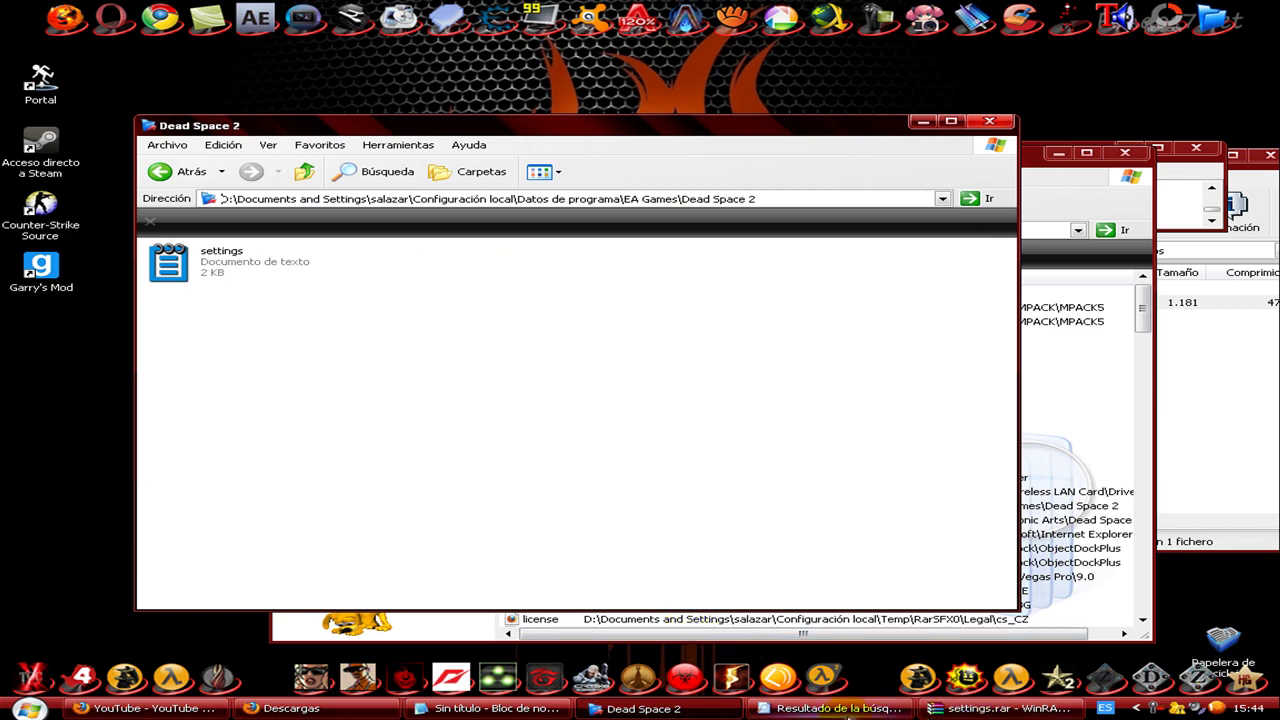
Add "Y LISTO" and the line "PEGAN EL ARCHIVO QUE ESTA EN EL RAR Y YA ESTA EN ESPAÑOL" to the Notepad instructions
click(490, 708)
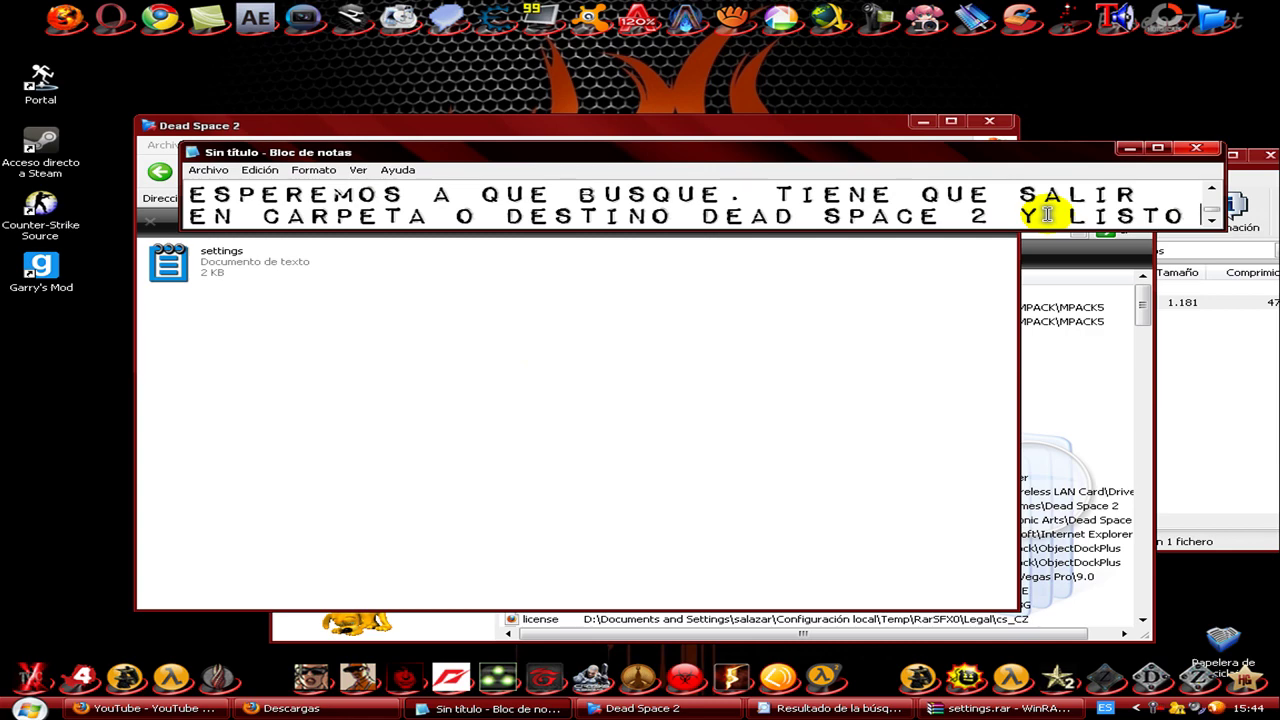
key(Return)
text(PEGAN EL)
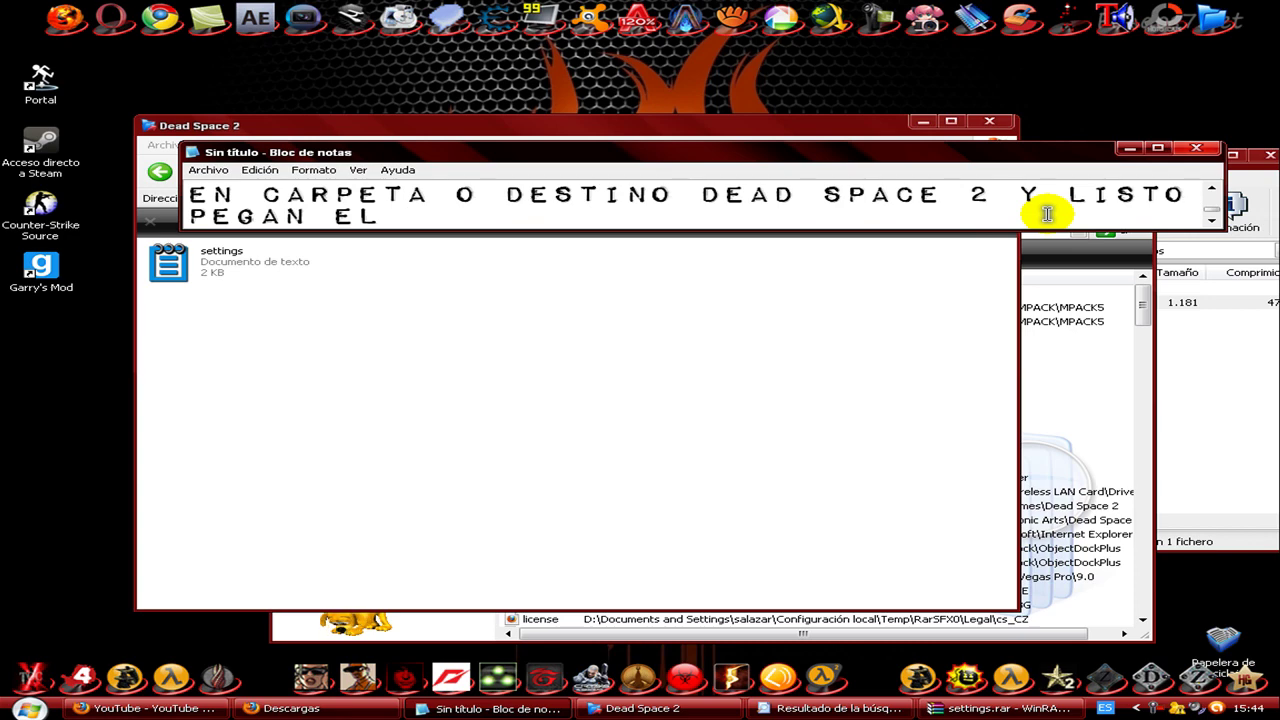
text( ARCHIVO RAR)
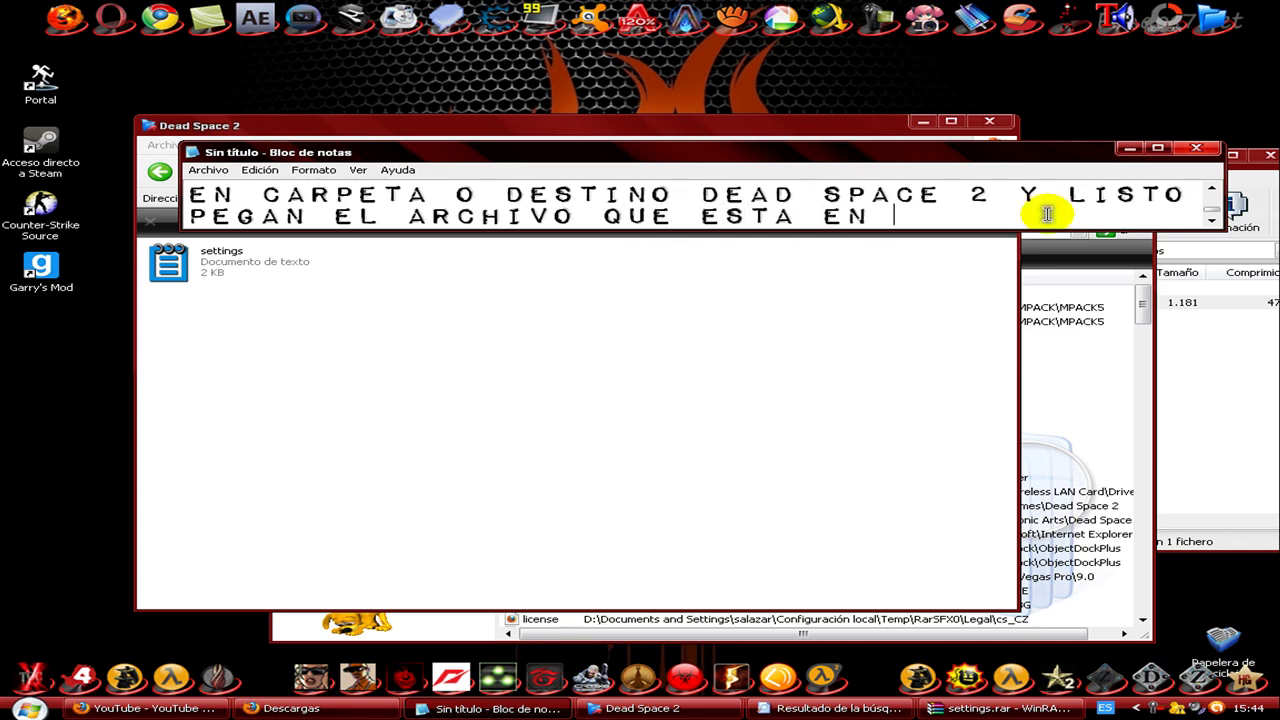
text(RAR)
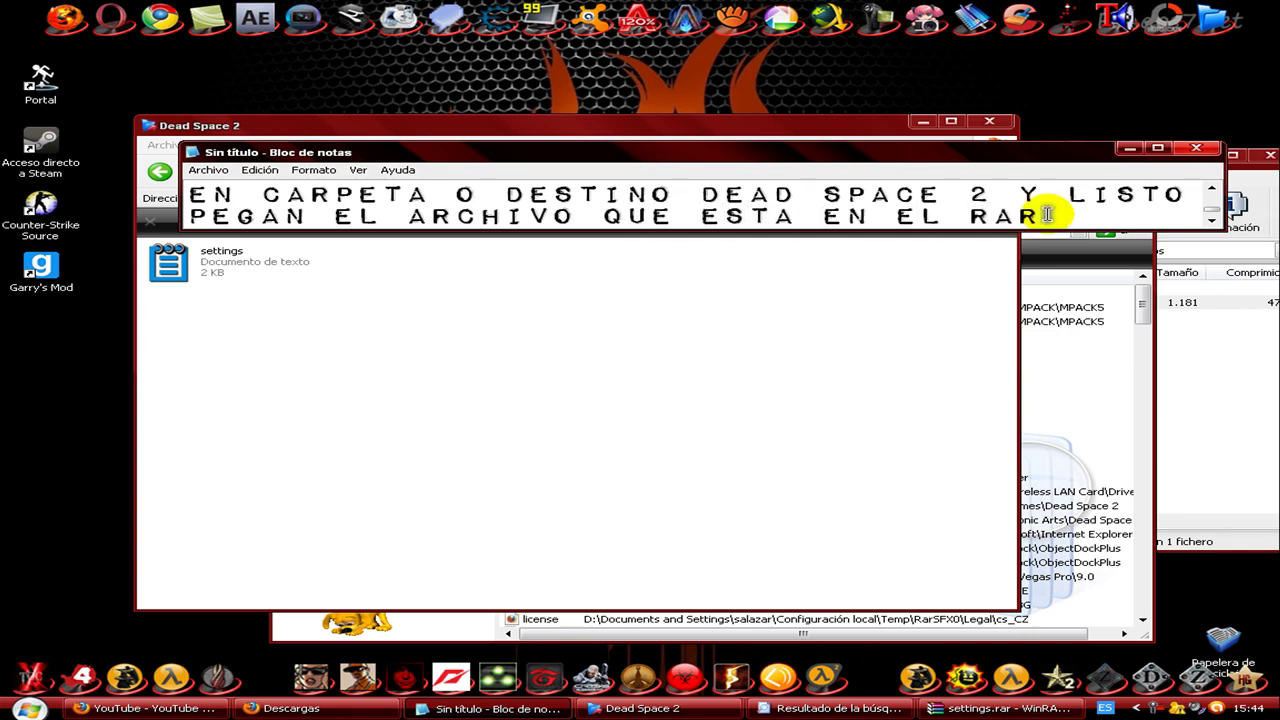
text( Y YA ES)
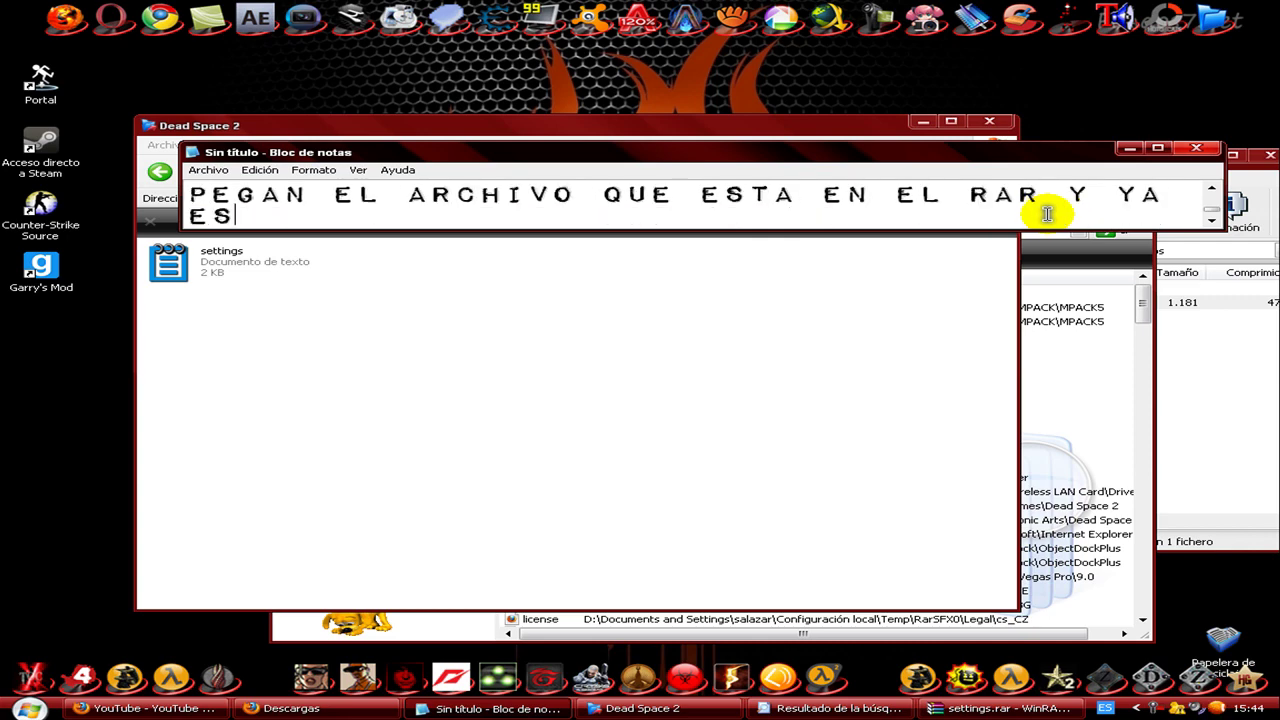
text(TA EN ESPAÑ)
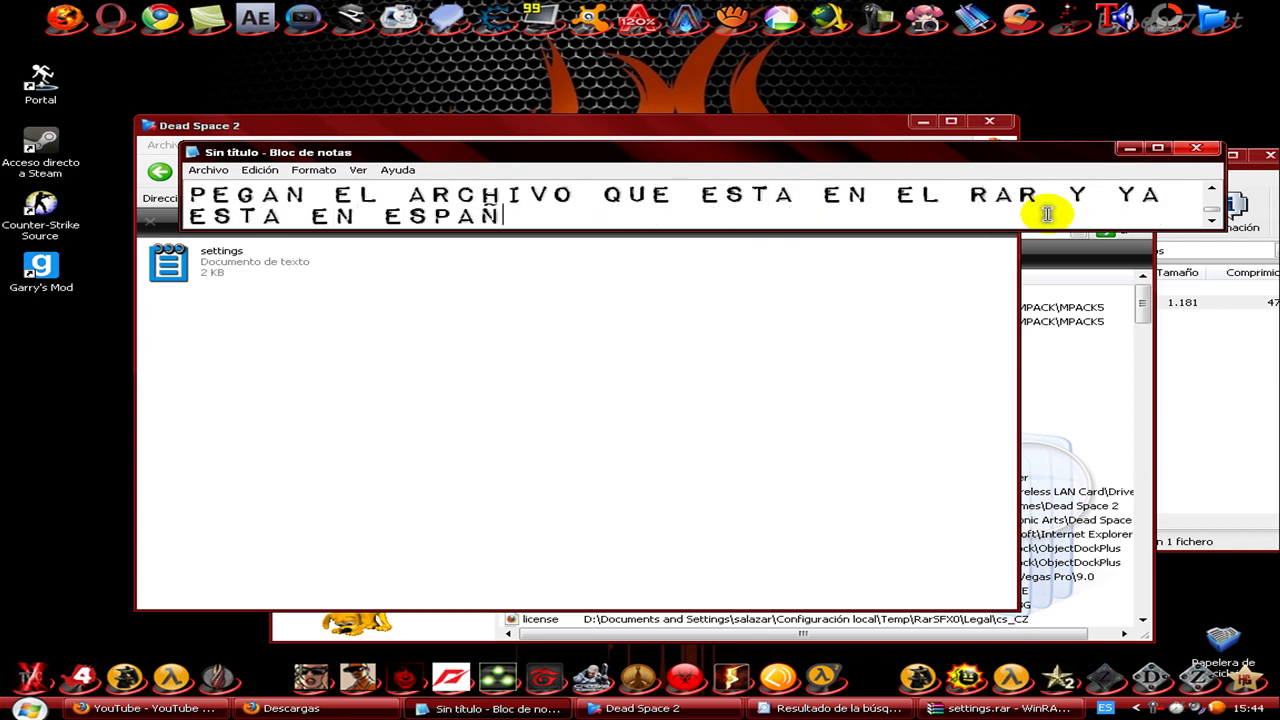
text(OL)
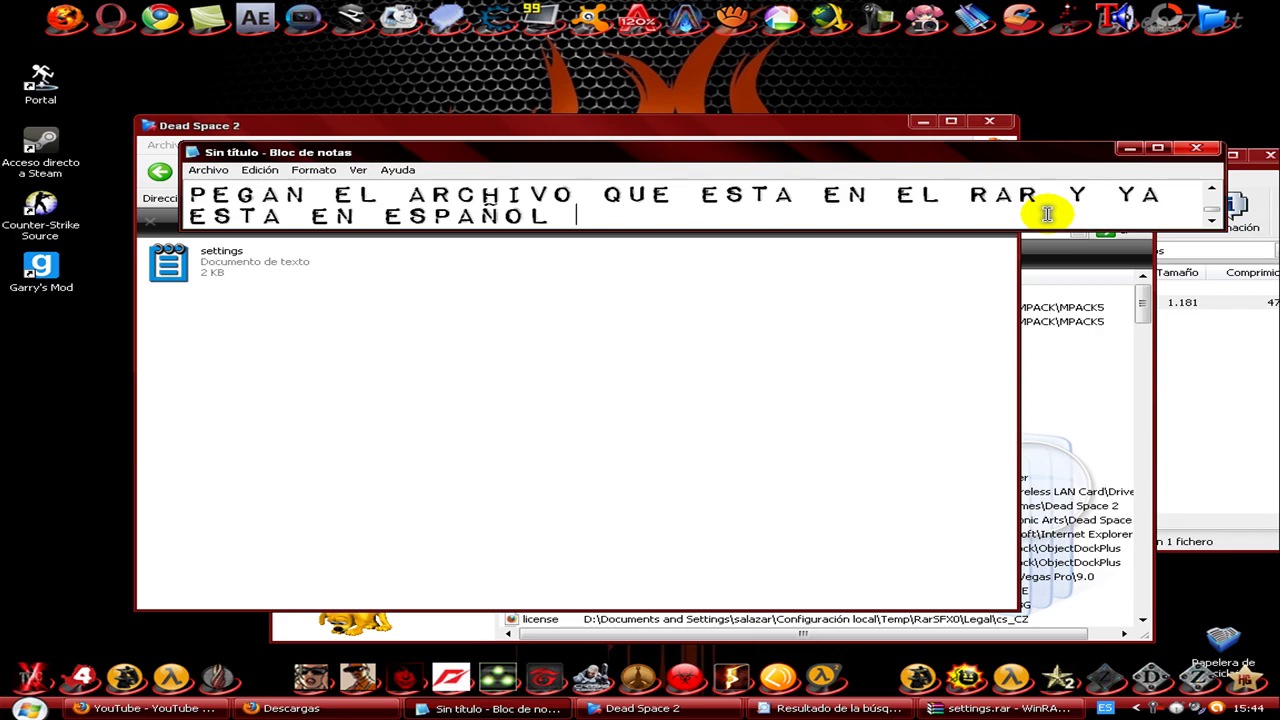